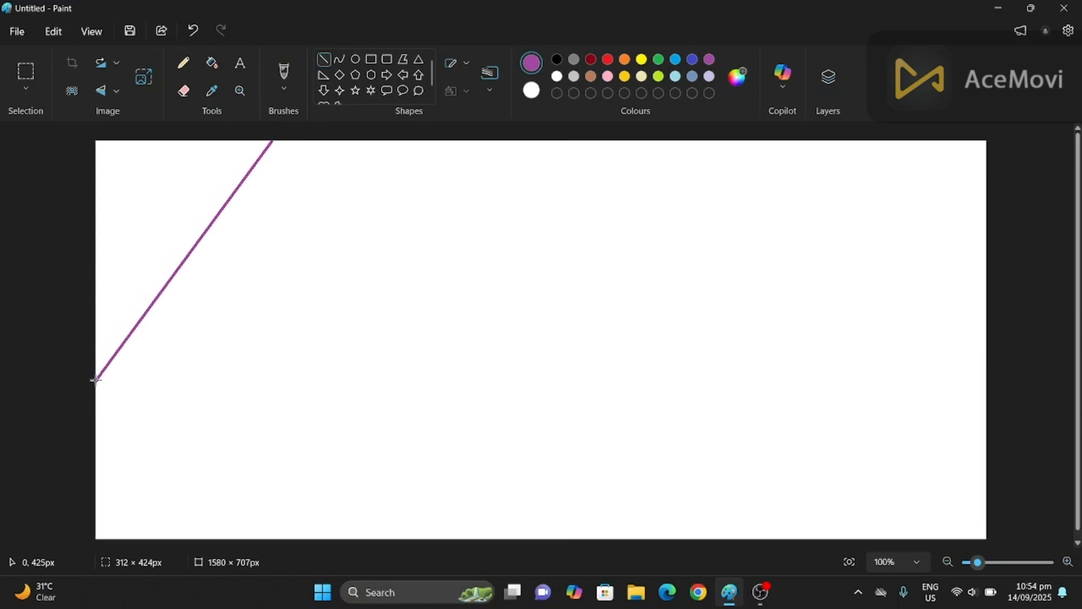
Step: Fill the upper-left corner of the canvas purple, and add an indigo diagonal stripe beside it using a boundary line and a fill
click(213, 63)
click(200, 157)
click(691, 60)
click(325, 60)
drag(403, 140, 162, 547)
click(212, 63)
click(273, 169)
Step: Draw a light blue diagonal line spanning about 364 × 711 px and fill the stripe next to the indigo one light blue
click(679, 61)
click(325, 60)
drag(540, 141, 335, 542)
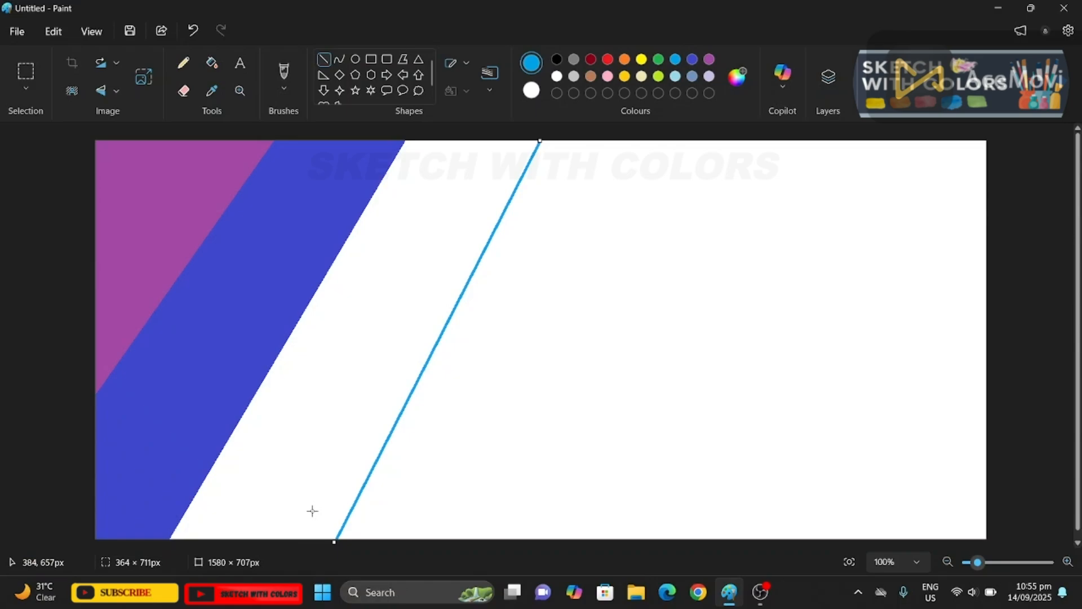
click(212, 63)
click(485, 241)
Step: Draw a green diagonal line spanning about 330 × 711 px and fill the stripe next to the light blue one green
click(324, 60)
drag(674, 141, 487, 540)
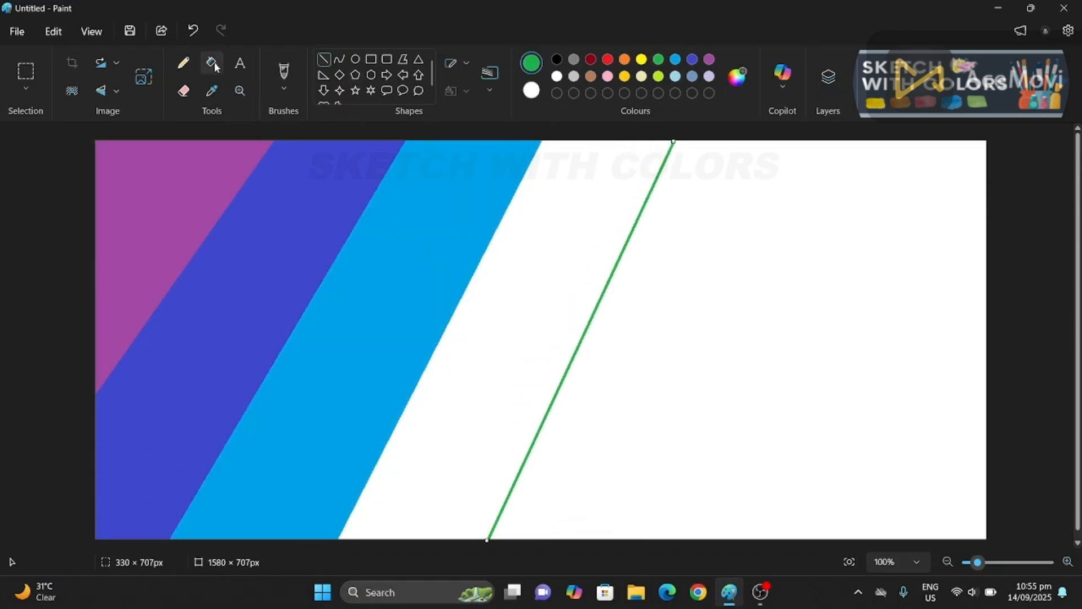
click(216, 67)
click(601, 196)
Step: Draw a yellow diagonal line spanning about 273 × 711 px and fill the area beside the green stripe yellow
click(641, 60)
click(323, 59)
mouse_move(804, 146)
mouse_down()
mouse_move(679, 389)
mouse_move(653, 543)
mouse_up()
click(212, 63)
click(678, 232)
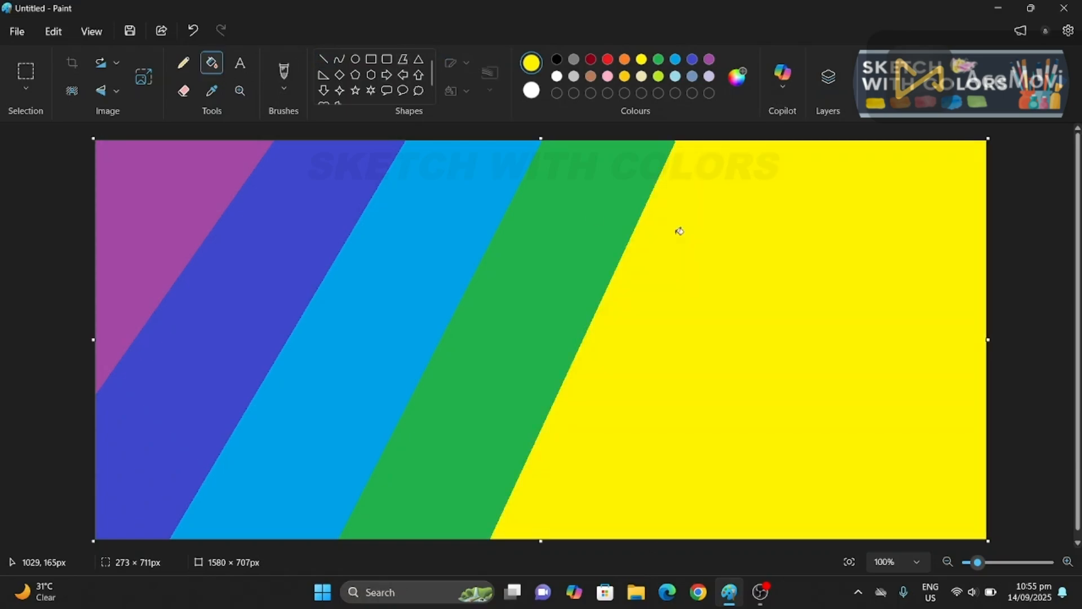
Step: Draw an orange diagonal line through the yellow area and fill the area beyond it orange
click(624, 59)
click(324, 59)
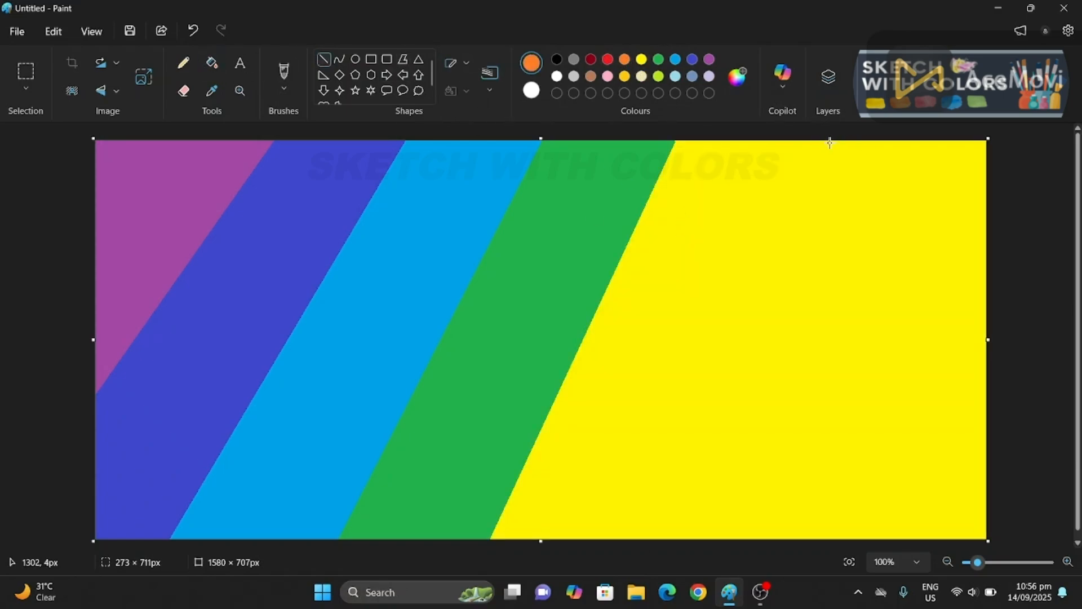
drag(809, 143, 646, 544)
click(212, 62)
click(852, 281)
Step: Draw a yellow diagonal boundary line against the orange area and fill the stripe beside the green one yellow
click(641, 59)
click(323, 59)
drag(807, 140, 668, 538)
click(212, 63)
click(648, 338)
Step: Narrow the canvas to 1404 px wide, and resize the image to 1001% horizontally and 720% vertically
drag(988, 341, 889, 341)
click(144, 77)
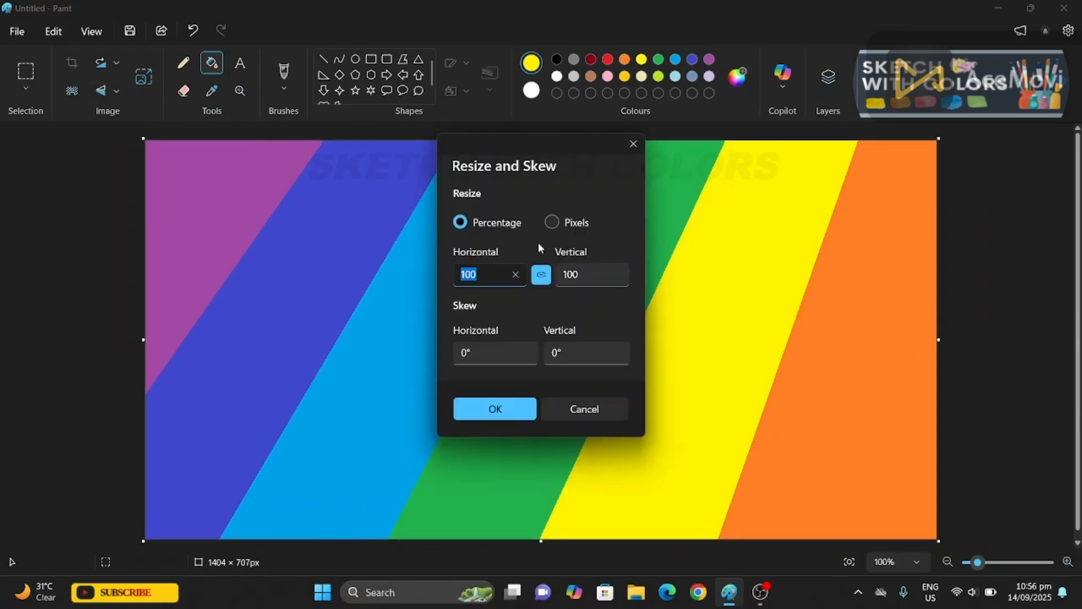
double_click(592, 274)
key(BackSpace)
text(720)
double_click(490, 274)
key(BackSpace)
text(1001)
click(524, 415)
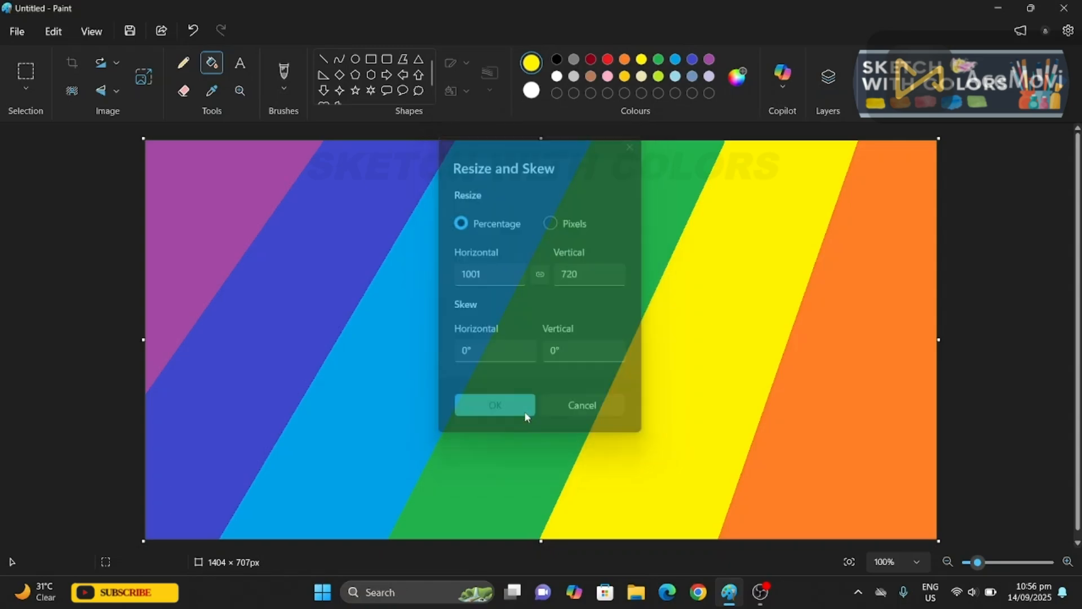
Step: Resize the image in pixels to 8 horizontally and 720 vertically
click(144, 77)
click(552, 222)
double_click(503, 275)
key(BackSpace)
text(8)
double_click(592, 274)
key(BackSpace)
text(720)
click(508, 407)
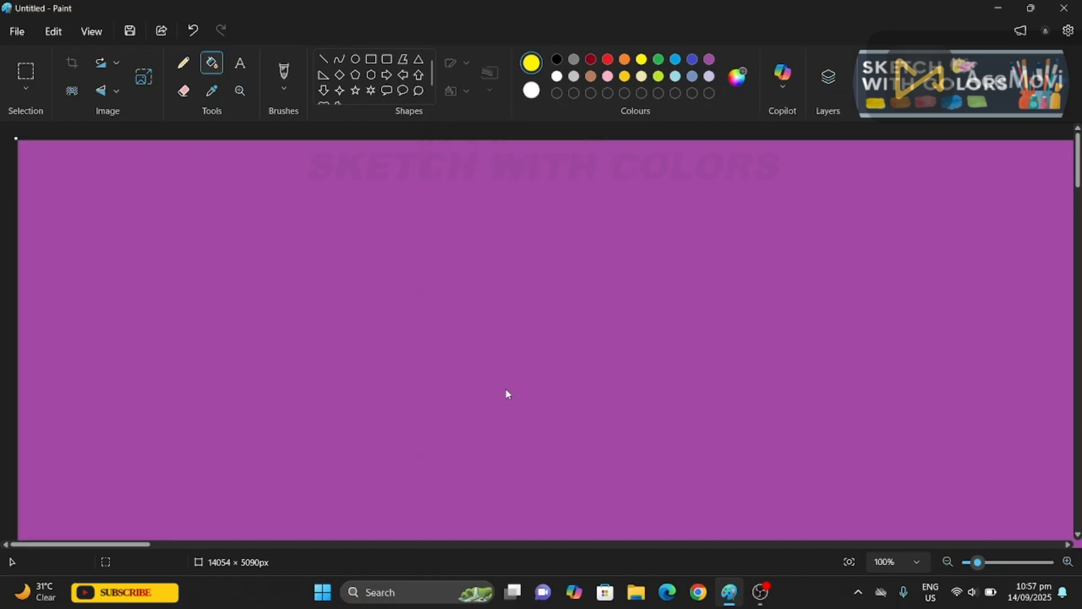
Step: Stretch the image to 1001 px horizontally so the stripes blend into a gradient
click(143, 76)
double_click(498, 275)
key(BackSpace)
text(1001)
click(495, 408)
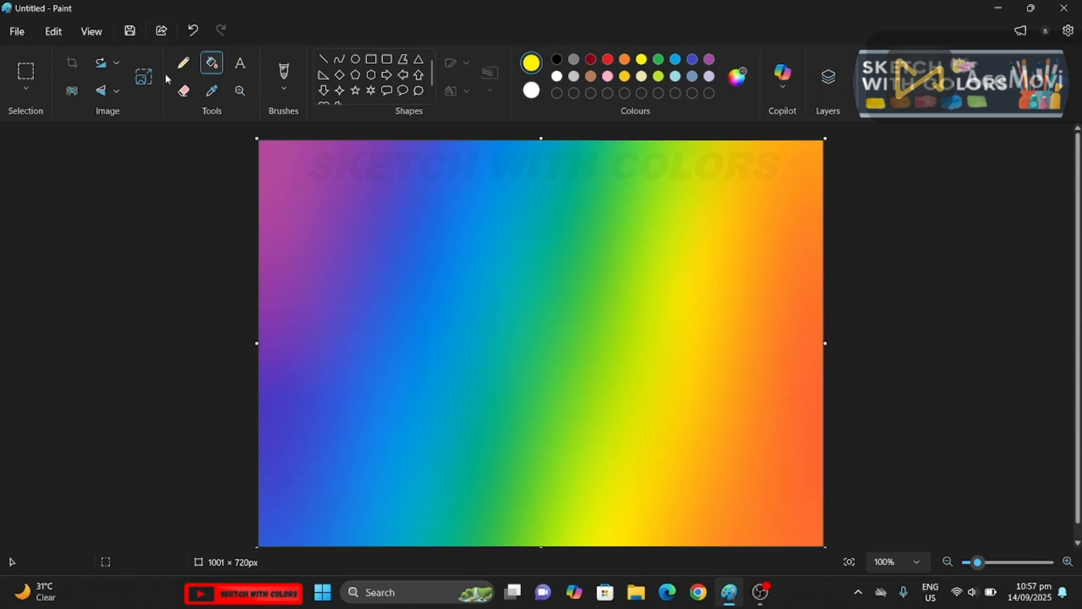
Step: Resize the image to 1600 × 730 px without keeping the aspect ratio
click(144, 76)
click(495, 277)
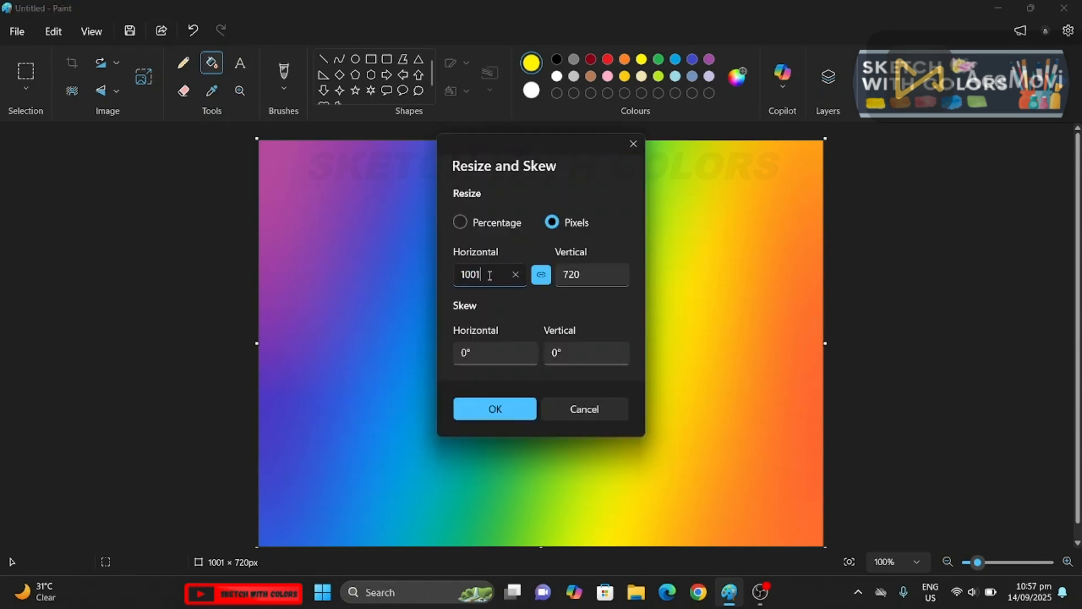
key(BackSpace)
key(BackSpace)
key(BackSpace)
key(BackSpace)
click(541, 274)
double_click(579, 278)
key(BackSpace)
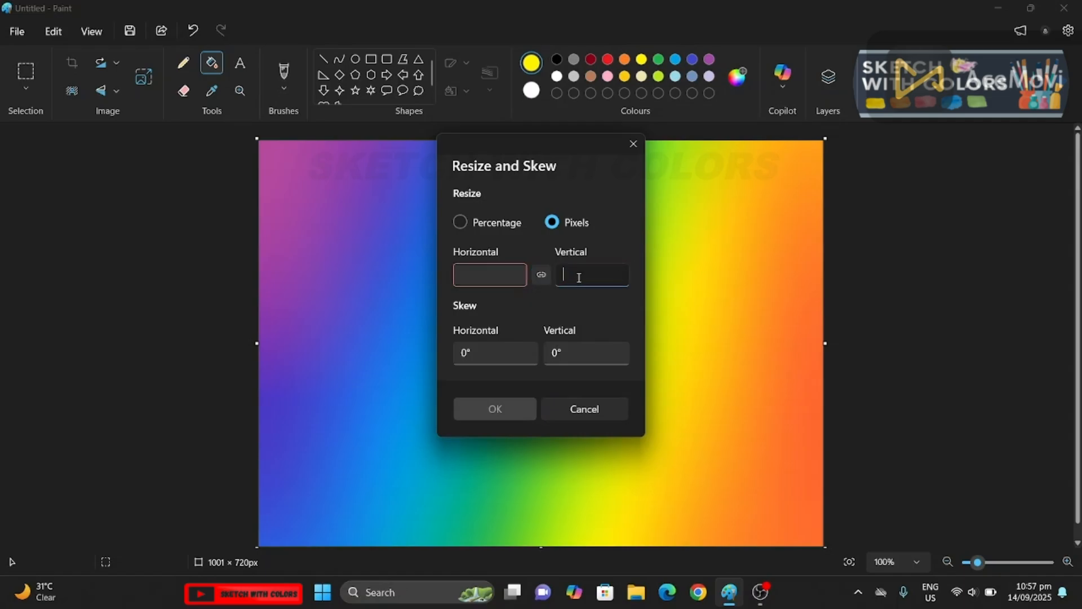
text(730)
click(490, 275)
text(1600)
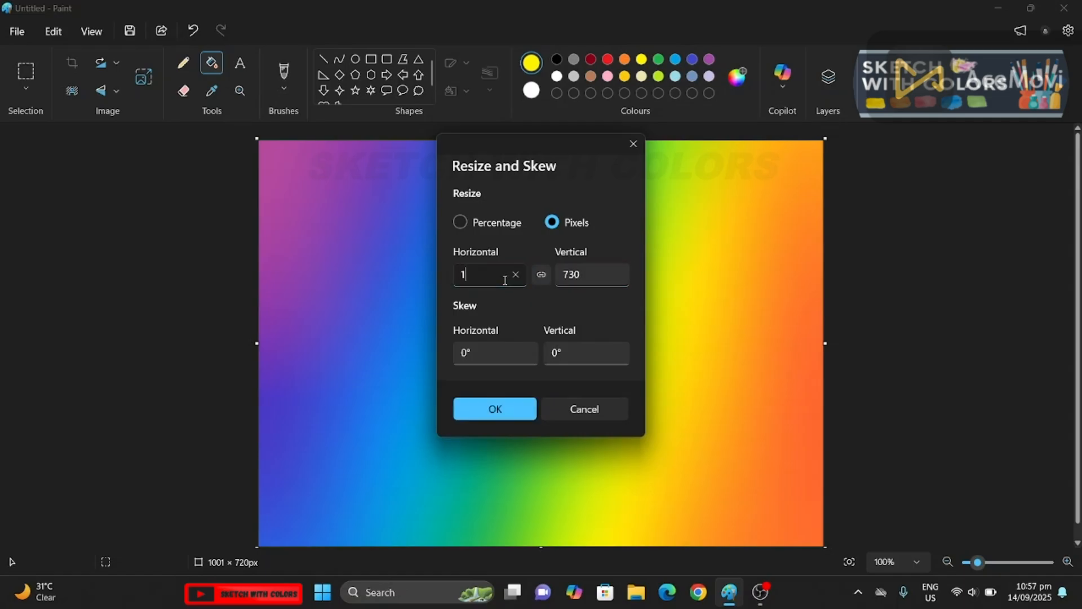
click(505, 407)
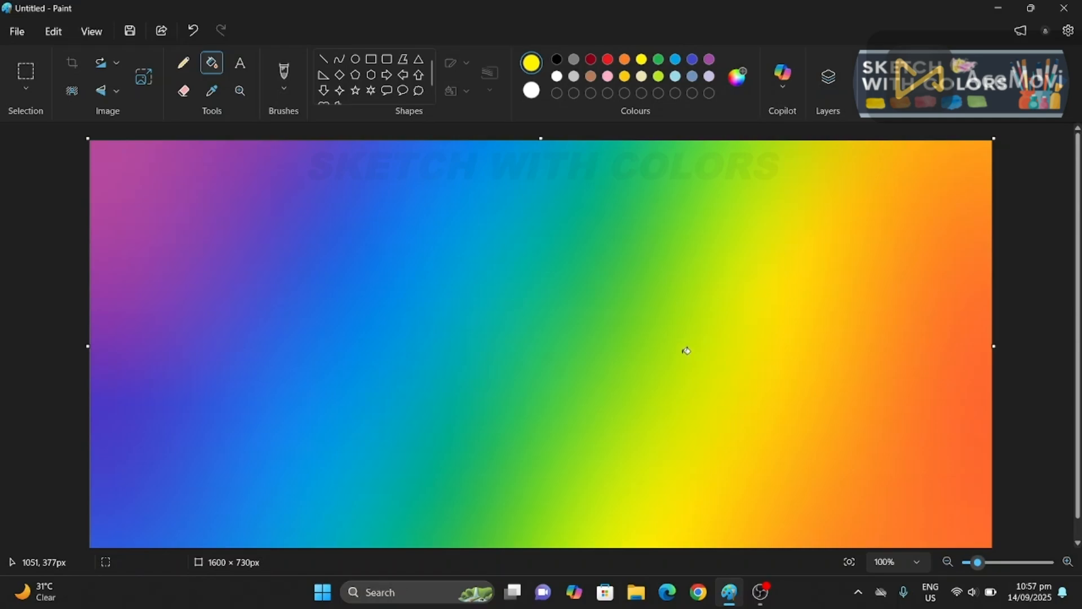
Step: Outline a row of mountain peaks in black with a thin brush across the lower part of the gradient
click(283, 76)
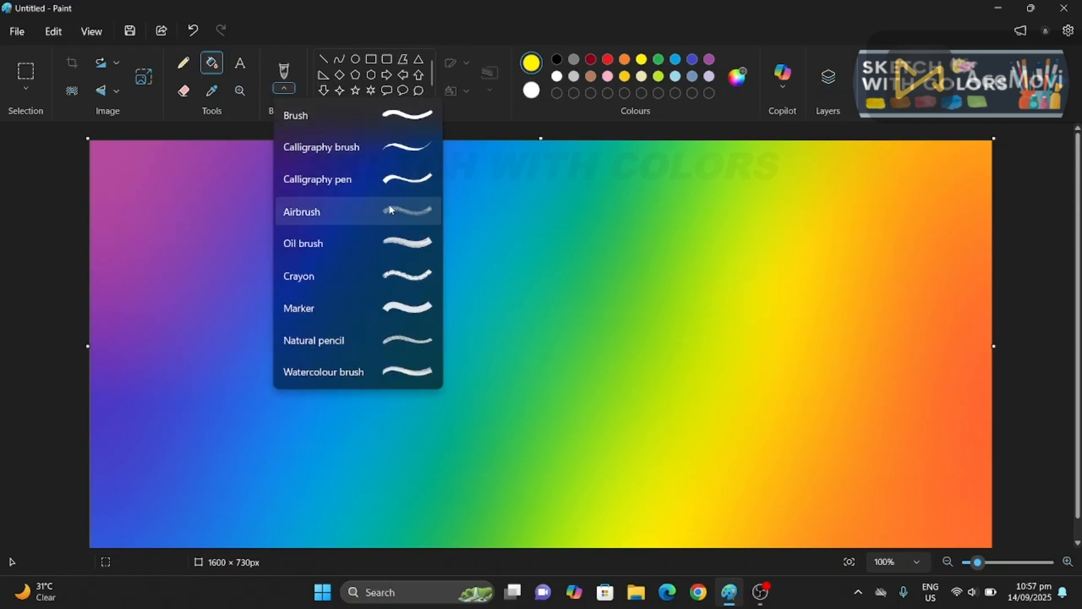
click(305, 211)
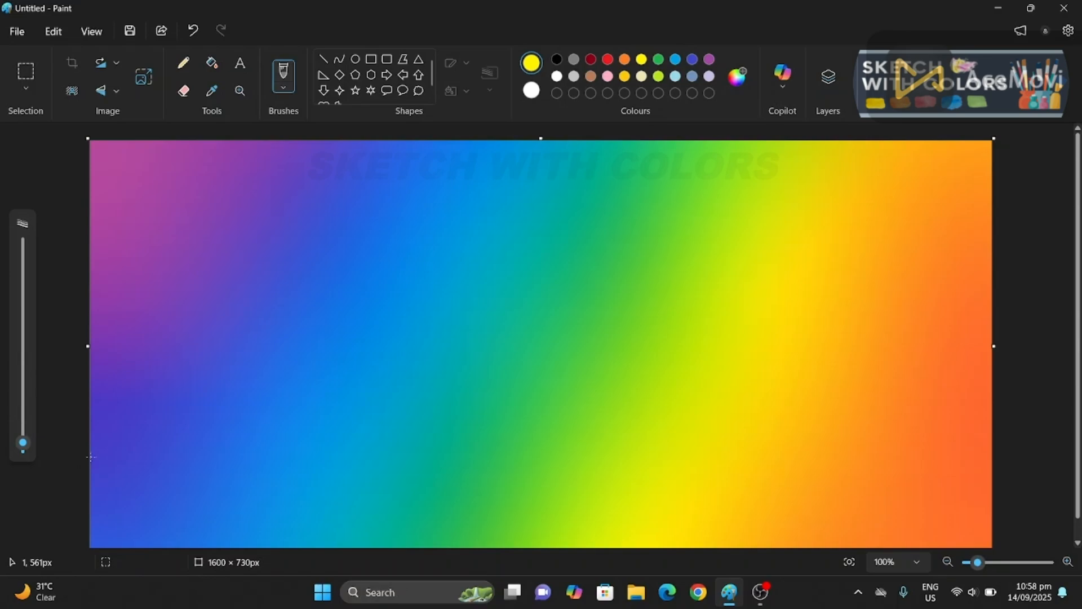
drag(91, 461, 150, 433)
key(ctrl+z)
click(557, 59)
mouse_move(92, 464)
mouse_down()
mouse_move(169, 448)
mouse_move(235, 487)
mouse_move(272, 406)
mouse_move(376, 485)
mouse_up()
key(ctrl+z)
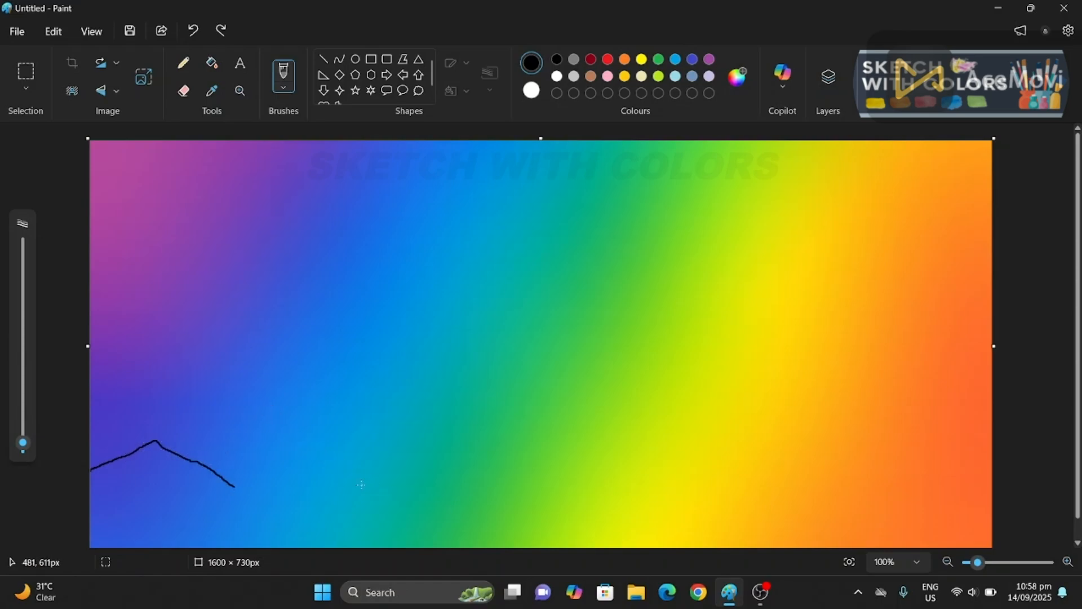
mouse_move(197, 461)
mouse_down()
mouse_move(261, 411)
mouse_move(381, 491)
mouse_up()
mouse_move(348, 452)
mouse_down()
mouse_move(372, 429)
mouse_move(534, 499)
mouse_move(509, 477)
mouse_move(591, 405)
mouse_move(633, 417)
mouse_move(745, 488)
mouse_up()
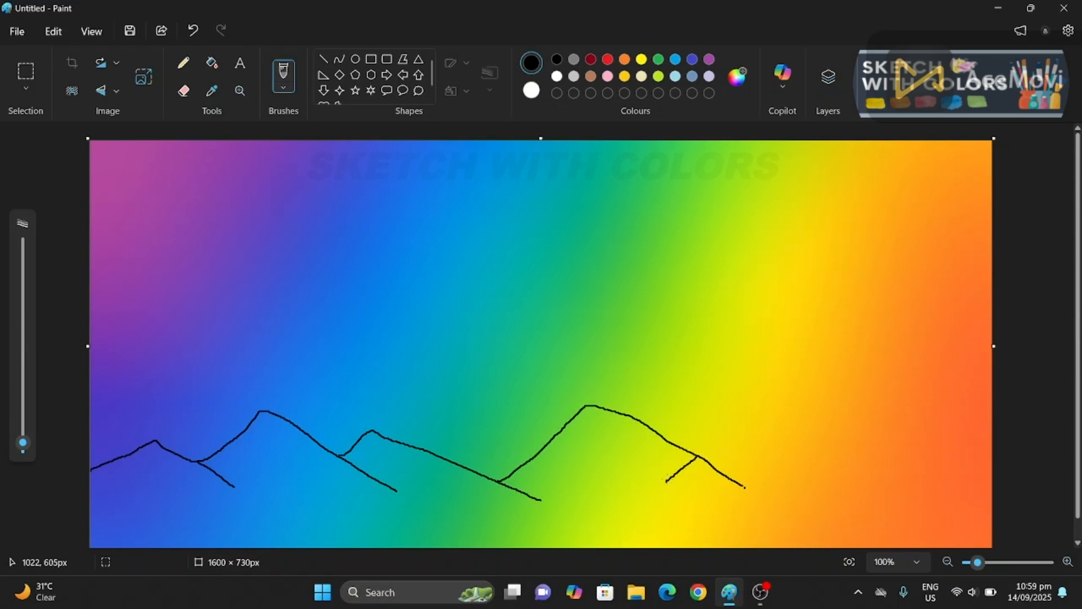
drag(792, 400, 945, 483)
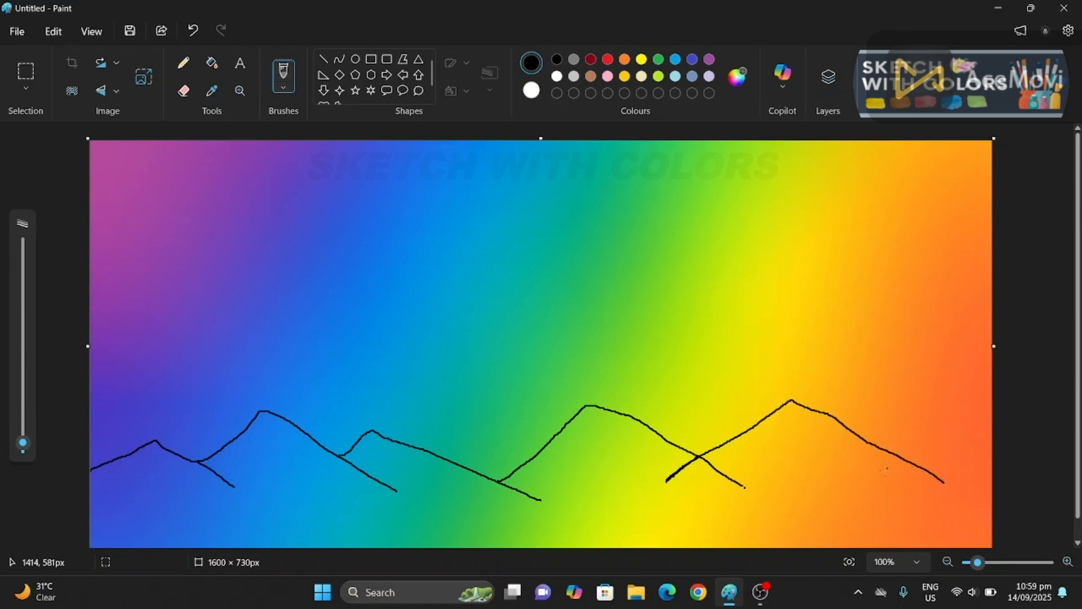
drag(868, 506, 947, 443)
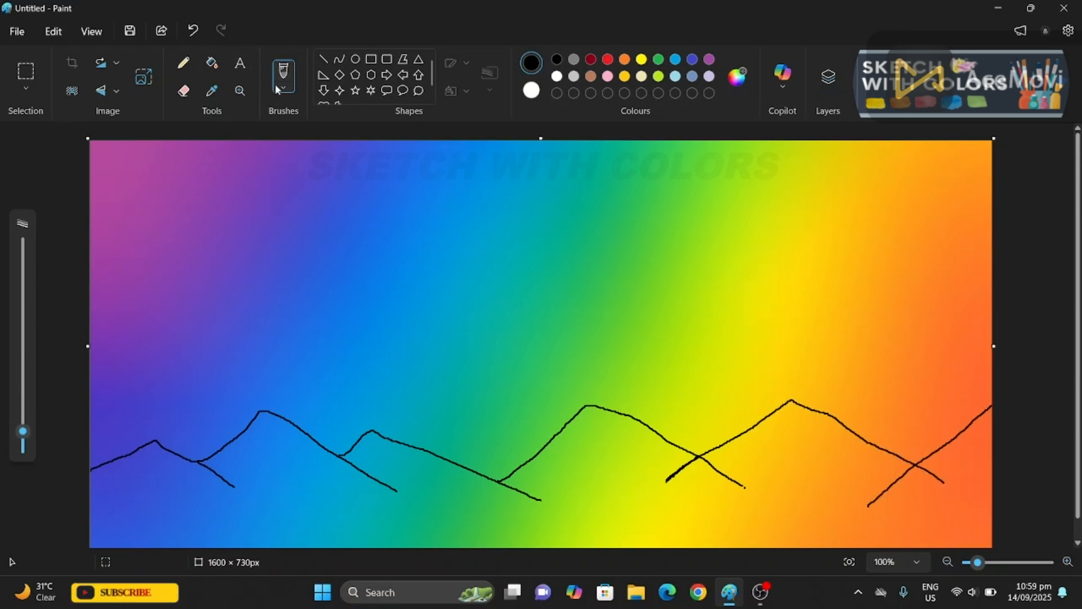
Step: Enlarge the brush and paint the ground strip and the three left mountains solid black
drag(22, 440, 22, 400)
mouse_move(169, 504)
mouse_down()
mouse_move(162, 548)
mouse_move(94, 542)
mouse_move(874, 542)
mouse_move(665, 523)
mouse_move(411, 544)
mouse_move(435, 523)
mouse_move(716, 537)
mouse_move(828, 523)
mouse_move(848, 535)
mouse_up()
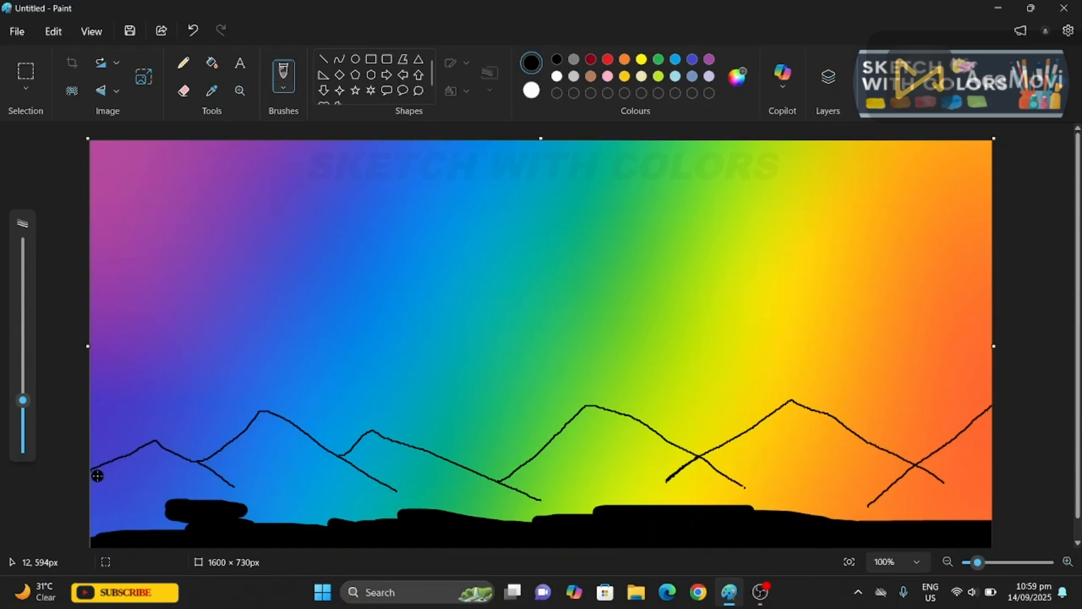
mouse_move(112, 469)
mouse_down()
mouse_move(153, 448)
mouse_move(97, 477)
mouse_move(158, 446)
mouse_move(230, 487)
mouse_move(162, 449)
mouse_move(217, 473)
mouse_move(158, 466)
mouse_move(86, 487)
mouse_move(79, 533)
mouse_move(136, 509)
mouse_move(151, 485)
mouse_move(201, 482)
mouse_move(300, 533)
mouse_move(149, 540)
mouse_move(238, 496)
mouse_move(208, 464)
mouse_move(258, 427)
mouse_up()
mouse_move(212, 469)
mouse_down()
mouse_move(268, 416)
mouse_move(317, 450)
mouse_move(308, 442)
mouse_up()
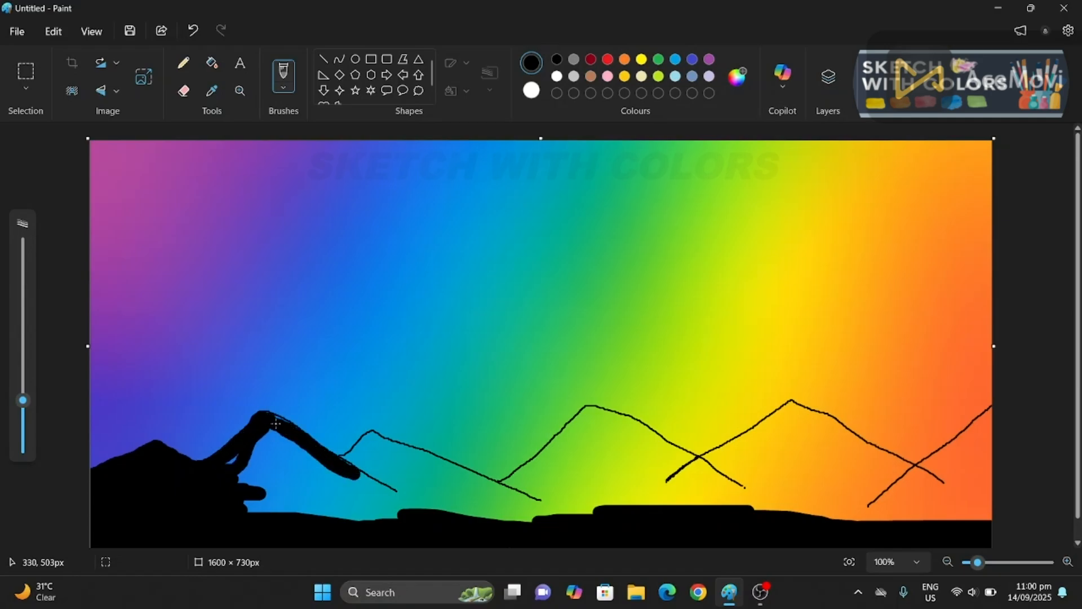
mouse_move(238, 458)
mouse_down()
mouse_move(265, 440)
mouse_move(278, 452)
mouse_move(257, 468)
mouse_move(266, 484)
mouse_move(240, 514)
mouse_move(306, 451)
mouse_move(318, 470)
mouse_move(291, 469)
mouse_move(374, 487)
mouse_move(353, 455)
mouse_move(371, 434)
mouse_move(555, 504)
mouse_move(379, 456)
mouse_move(377, 447)
mouse_move(489, 485)
mouse_move(396, 467)
mouse_move(414, 473)
mouse_move(401, 512)
mouse_move(446, 496)
mouse_move(569, 513)
mouse_up()
mouse_move(348, 449)
mouse_down()
mouse_move(375, 429)
mouse_move(519, 497)
mouse_move(505, 485)
mouse_move(550, 458)
mouse_move(588, 411)
mouse_move(506, 481)
mouse_up()
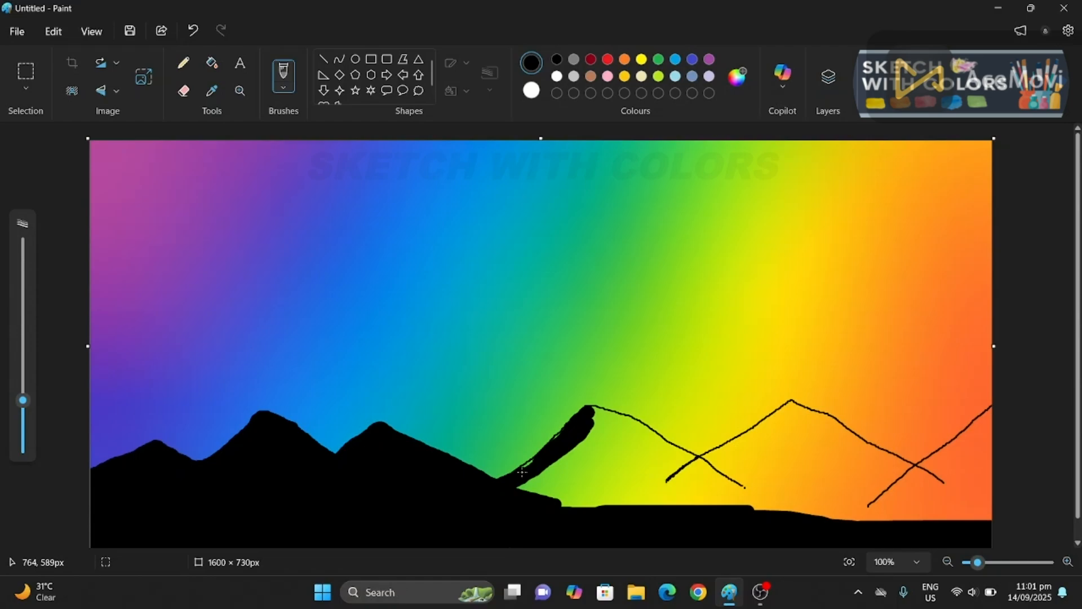
Step: Paint the remaining mountains on the right solid black, undoing the stray strokes
mouse_move(557, 444)
mouse_down()
mouse_move(530, 480)
mouse_move(586, 457)
mouse_move(595, 412)
mouse_move(714, 468)
mouse_move(621, 424)
mouse_move(586, 459)
mouse_move(592, 482)
mouse_move(619, 451)
mouse_move(638, 482)
mouse_move(742, 480)
mouse_move(762, 475)
mouse_move(698, 465)
mouse_move(785, 404)
mouse_move(936, 488)
mouse_move(869, 448)
mouse_up()
mouse_move(783, 406)
mouse_down()
mouse_move(688, 474)
mouse_move(790, 420)
mouse_move(895, 464)
mouse_move(755, 446)
mouse_move(792, 434)
mouse_move(765, 447)
mouse_move(840, 446)
mouse_move(888, 477)
mouse_up()
key(ctrl+z)
key(ctrl+z)
key(ctrl+z)
mouse_move(711, 461)
mouse_down()
mouse_move(792, 421)
mouse_move(938, 484)
mouse_move(800, 408)
mouse_move(696, 472)
mouse_move(792, 420)
mouse_move(821, 432)
mouse_move(776, 443)
mouse_move(807, 443)
mouse_move(801, 462)
mouse_move(823, 440)
mouse_move(712, 488)
mouse_move(781, 492)
mouse_move(761, 503)
mouse_move(960, 487)
mouse_move(912, 468)
mouse_move(991, 415)
mouse_move(971, 517)
mouse_move(989, 478)
mouse_move(978, 458)
mouse_move(987, 434)
mouse_move(954, 459)
mouse_move(976, 484)
mouse_move(917, 521)
mouse_move(825, 511)
mouse_move(885, 485)
mouse_move(864, 453)
mouse_move(872, 478)
mouse_move(824, 473)
mouse_move(877, 479)
mouse_move(797, 488)
mouse_move(839, 494)
mouse_up()
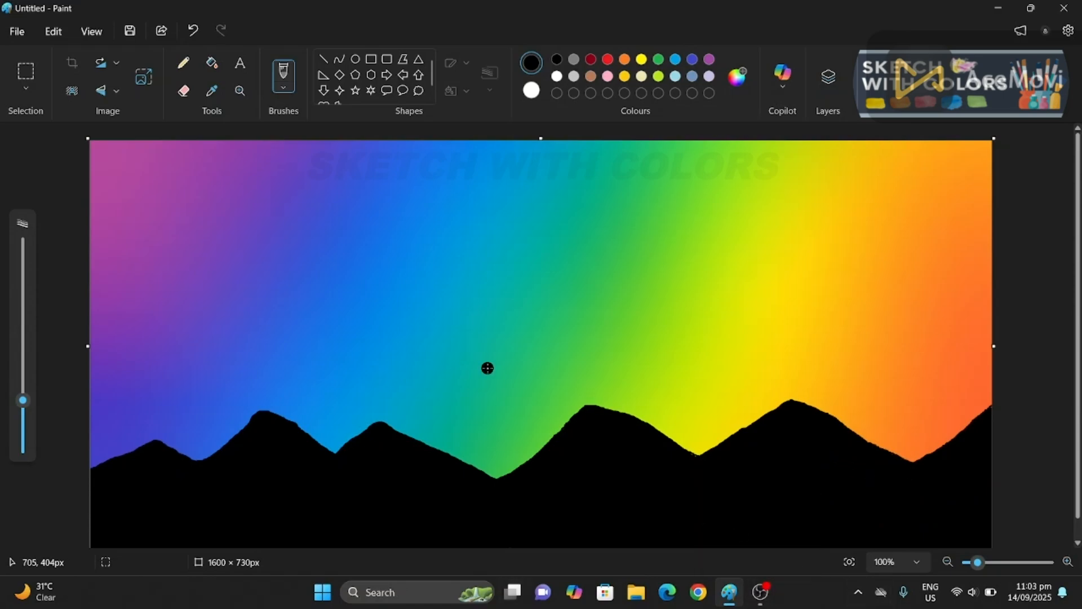
Step: Shade the right slopes of the three left mountains in grey with a smaller natural pencil
drag(23, 401, 23, 420)
click(574, 60)
click(290, 89)
click(315, 346)
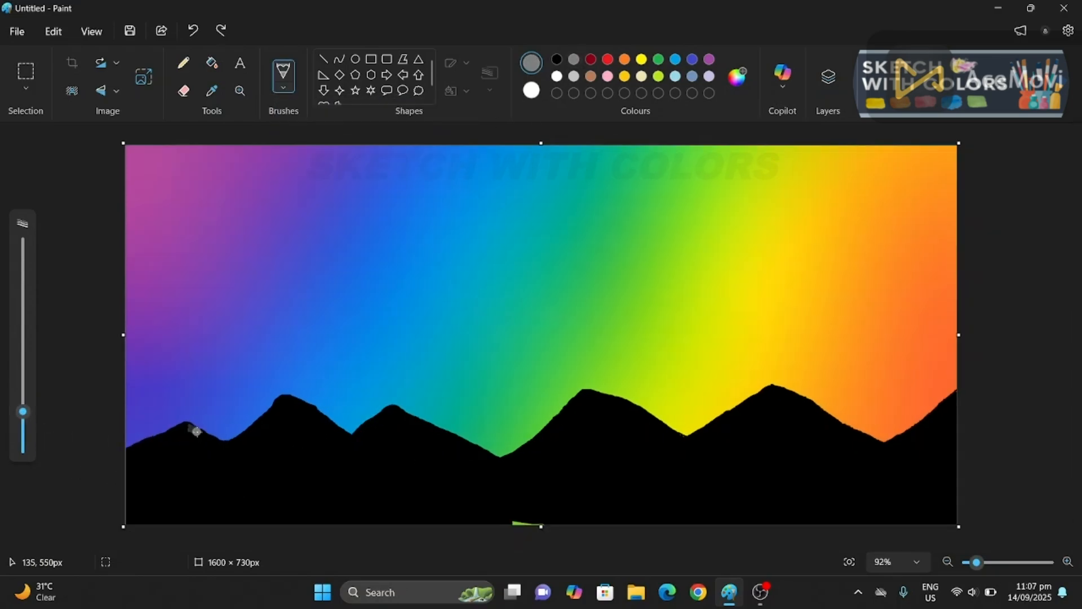
drag(196, 432, 249, 445)
drag(285, 397, 358, 444)
drag(395, 411, 433, 431)
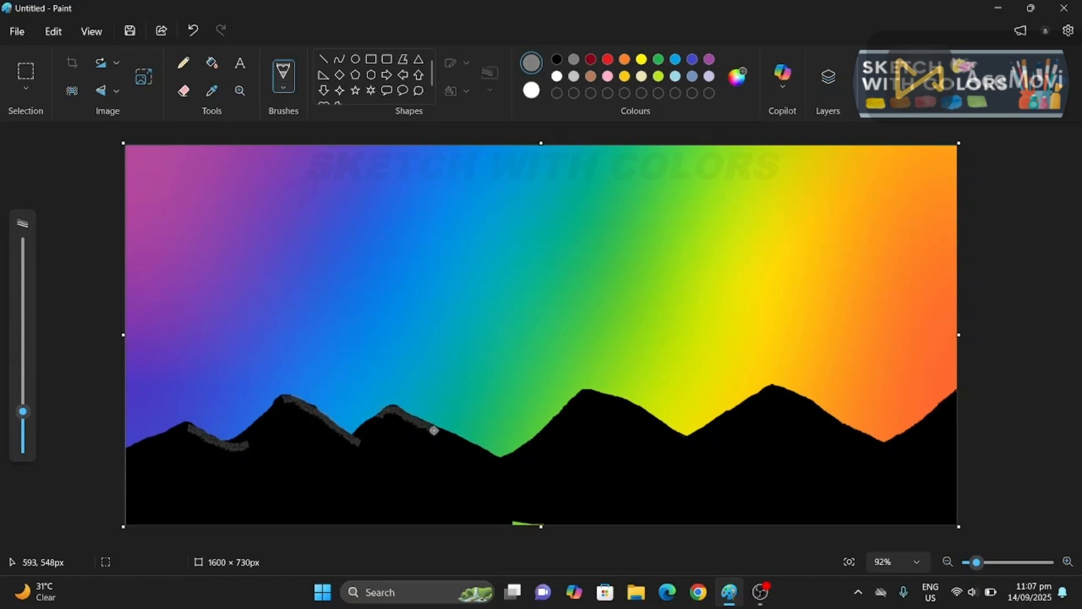
Step: Try to shade the right slope of the fourth mountain with a grey pencil stroke
mouse_move(627, 406)
mouse_down()
mouse_move(719, 454)
mouse_move(753, 451)
mouse_move(732, 459)
mouse_move(684, 442)
mouse_move(620, 401)
mouse_up()
key(ctrl+z)
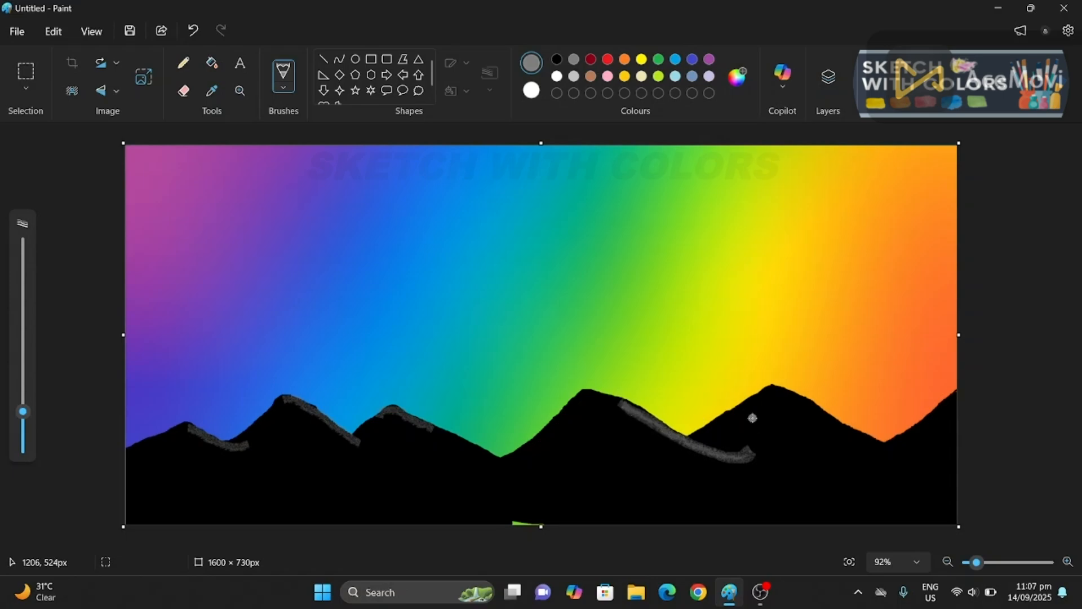
key(ctrl+z)
key(ctrl+z)
Step: Shade the left slopes of the three right mountains in grey, and reduce the pencil size for thin edge touch-ups
drag(511, 462, 570, 406)
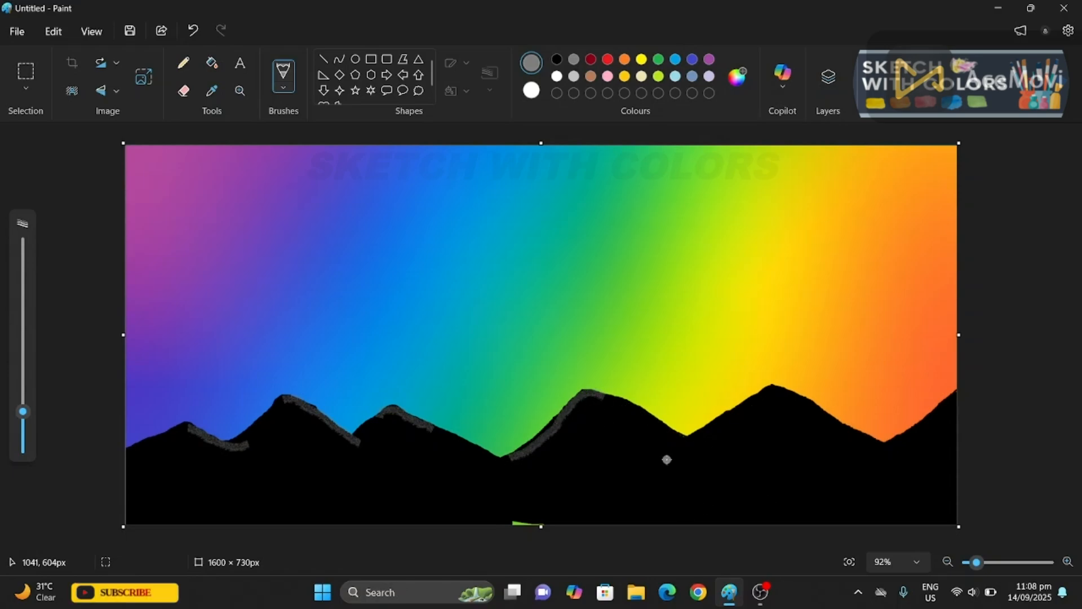
mouse_move(662, 464)
mouse_down()
mouse_move(775, 390)
mouse_move(690, 454)
mouse_move(636, 463)
mouse_up()
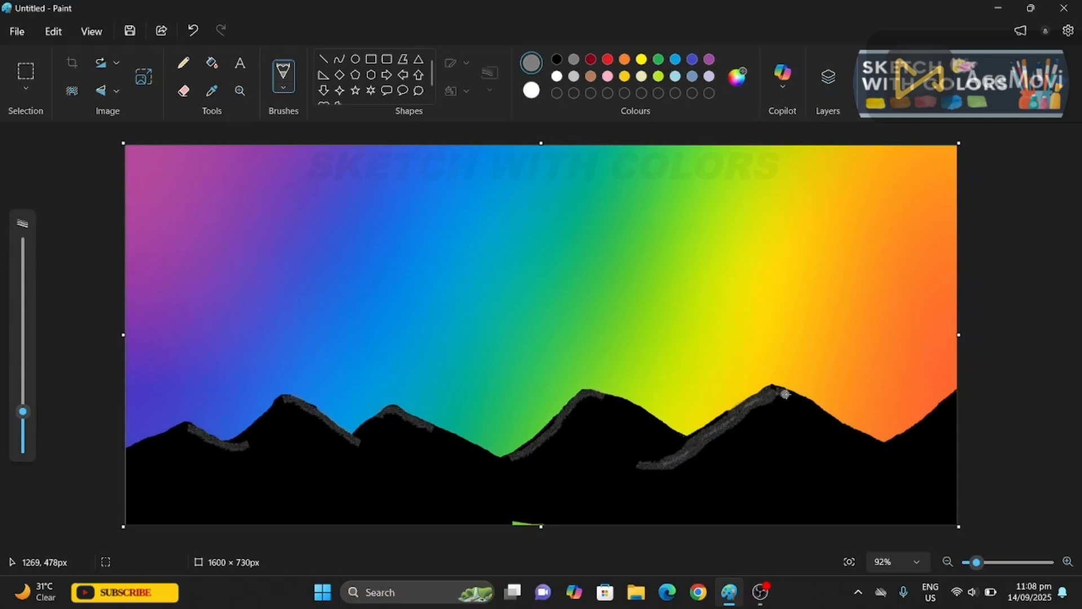
mouse_move(864, 452)
mouse_down()
mouse_move(949, 398)
mouse_move(917, 432)
mouse_move(959, 390)
mouse_up()
key(ctrl+z)
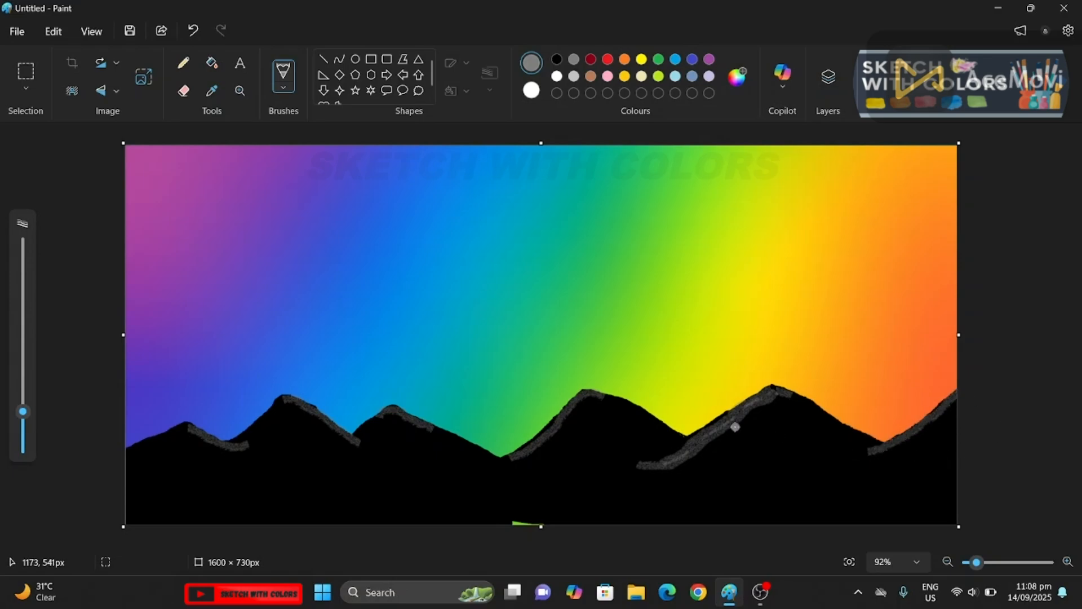
click(23, 431)
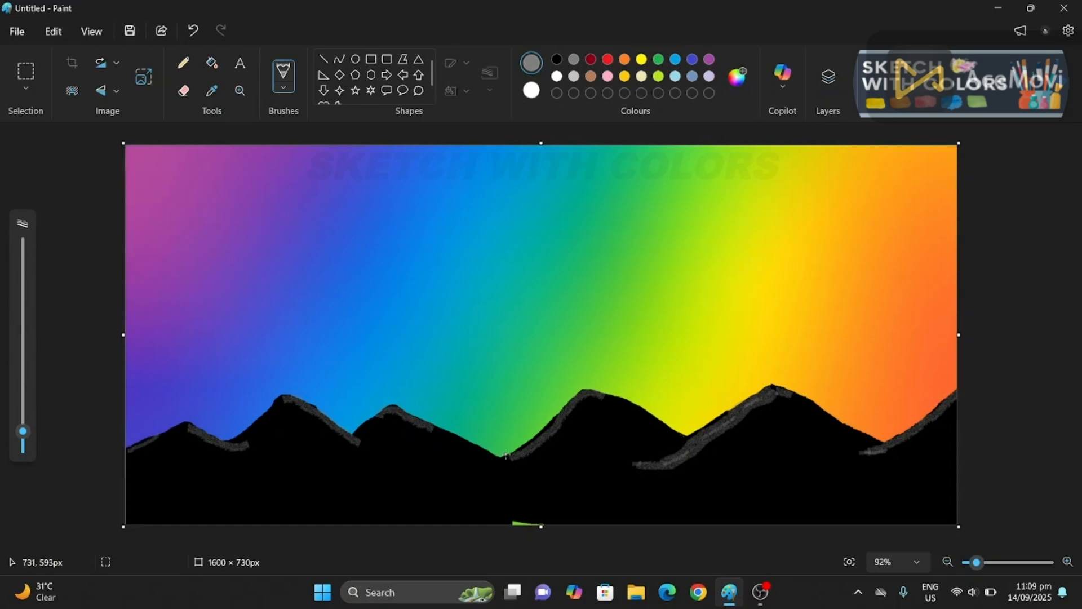
Step: Draw a yellow circle outline of about 169 × 167 px in the sky and move it slightly higher above the mountains
scroll(612, 376, down, 2)
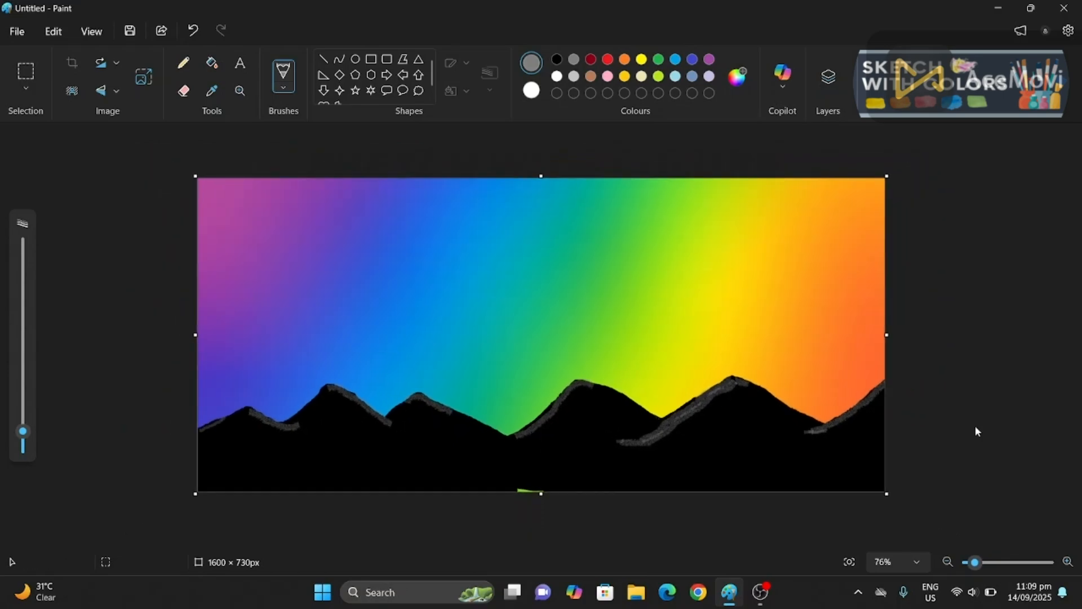
click(355, 59)
click(642, 60)
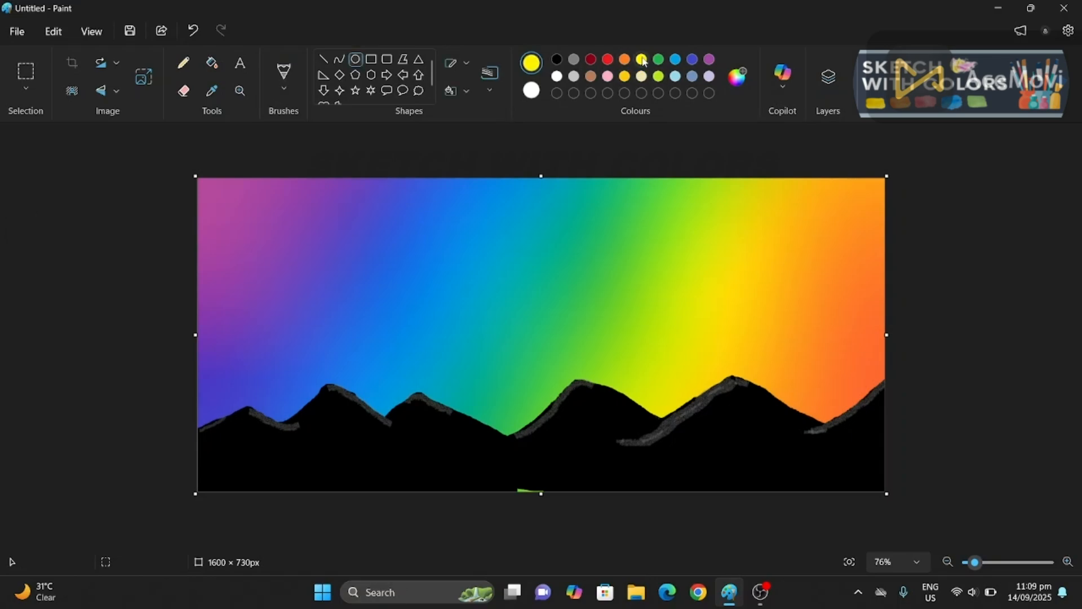
drag(477, 306, 548, 377)
drag(501, 337, 489, 312)
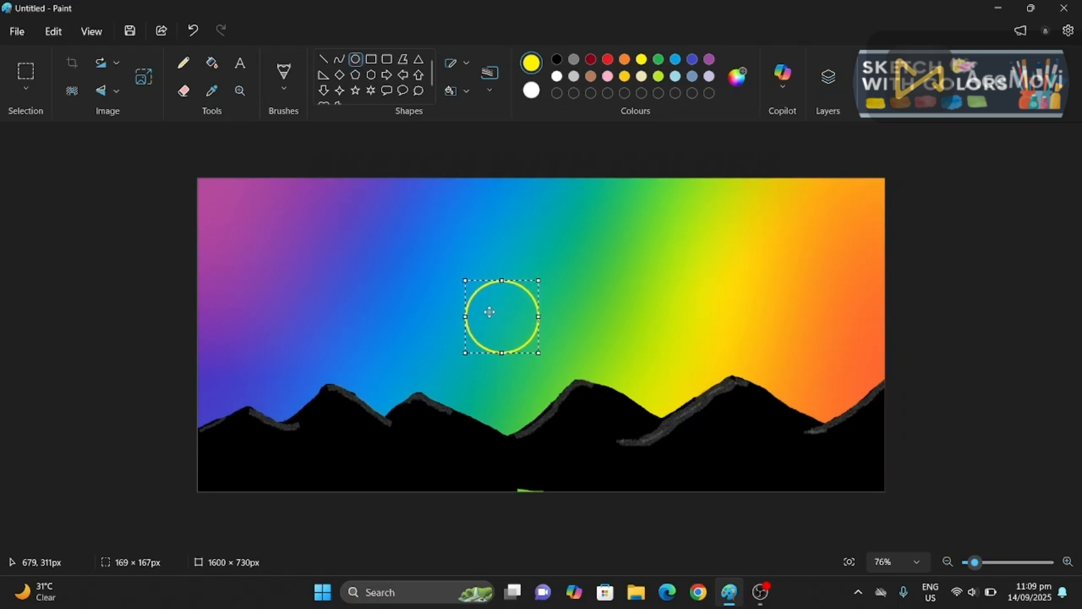
Step: Fill the inside of the circle outline with solid yellow using strokes of the standard brush at a medium-thick size
click(212, 63)
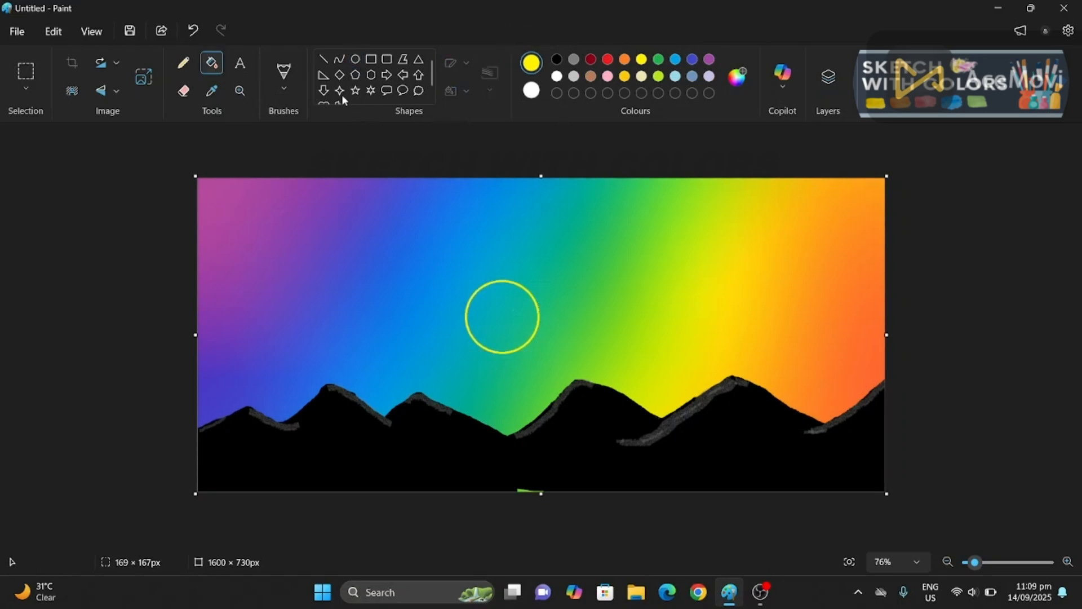
click(284, 73)
drag(22, 435, 22, 386)
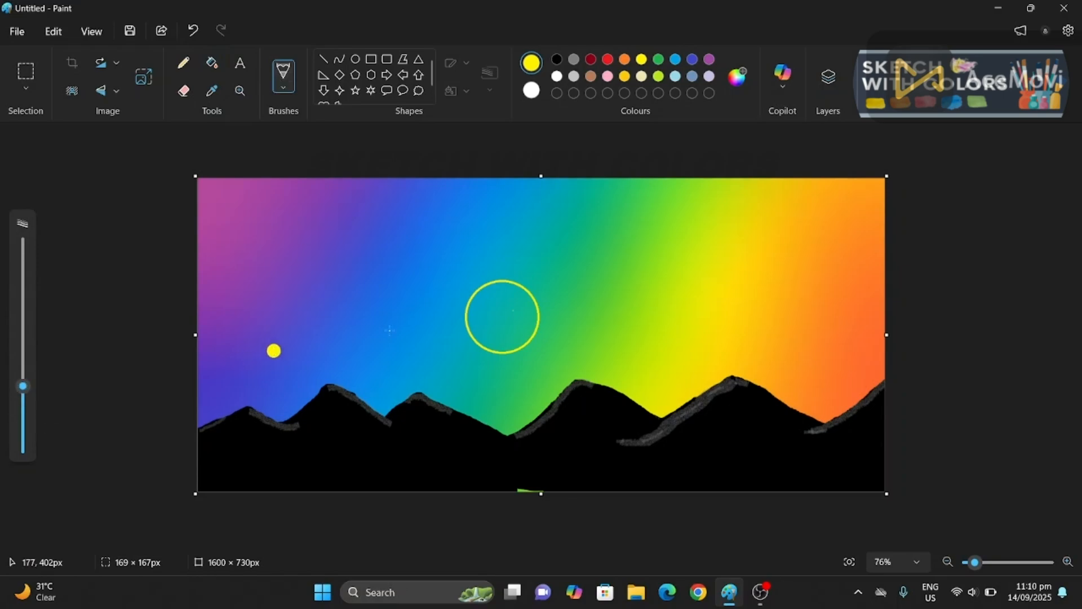
mouse_move(490, 314)
mouse_down()
mouse_move(505, 315)
mouse_move(490, 320)
mouse_up()
click(288, 88)
click(315, 117)
mouse_move(502, 322)
mouse_down()
mouse_move(489, 292)
mouse_move(473, 311)
mouse_move(502, 287)
mouse_up()
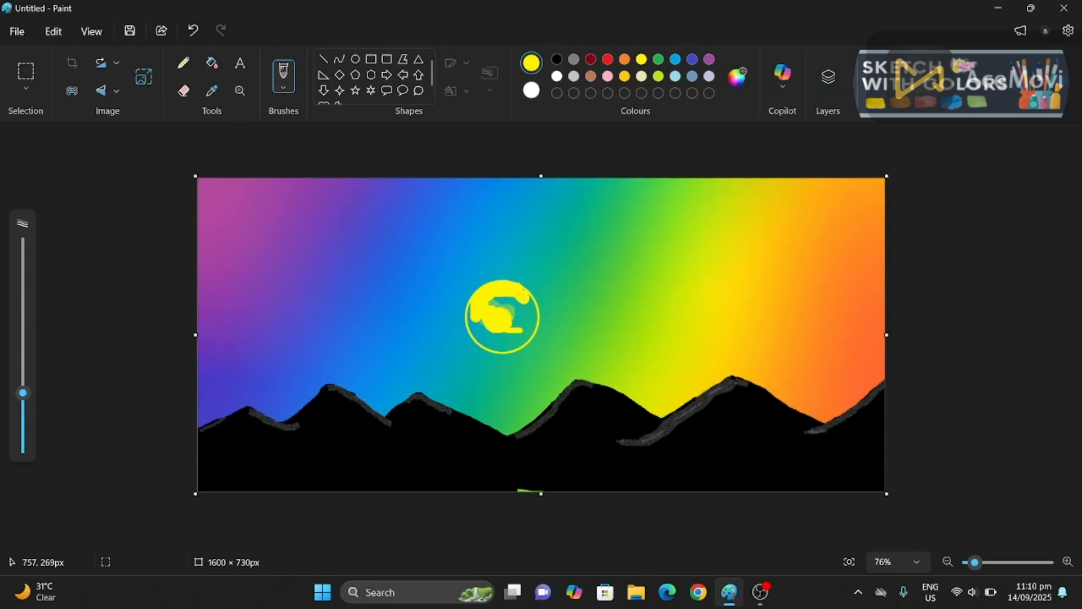
drag(531, 306, 515, 343)
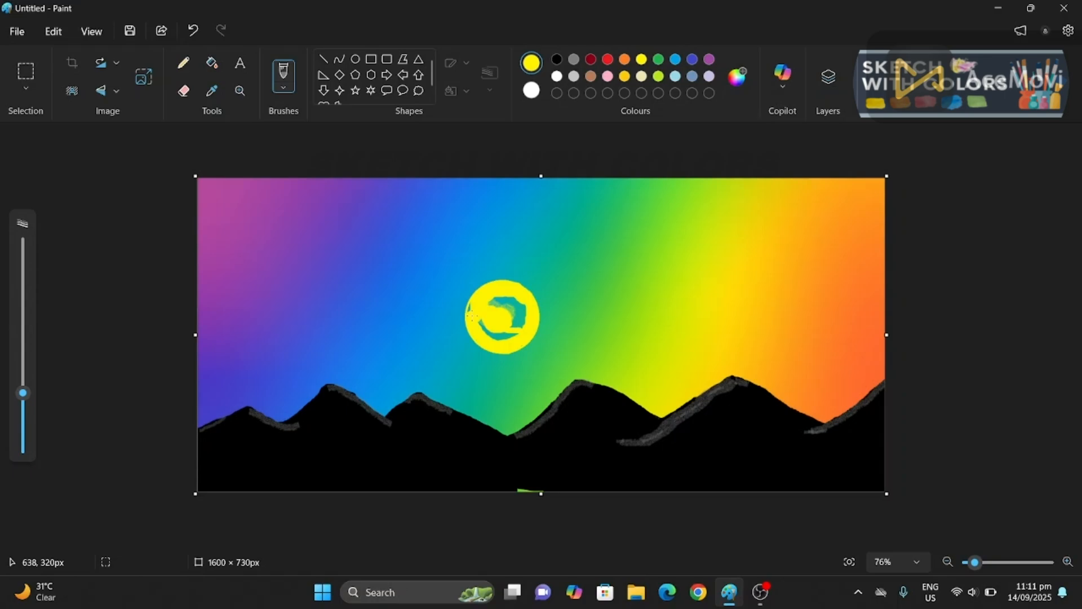
mouse_move(491, 313)
mouse_down()
mouse_move(527, 310)
mouse_move(507, 338)
mouse_up()
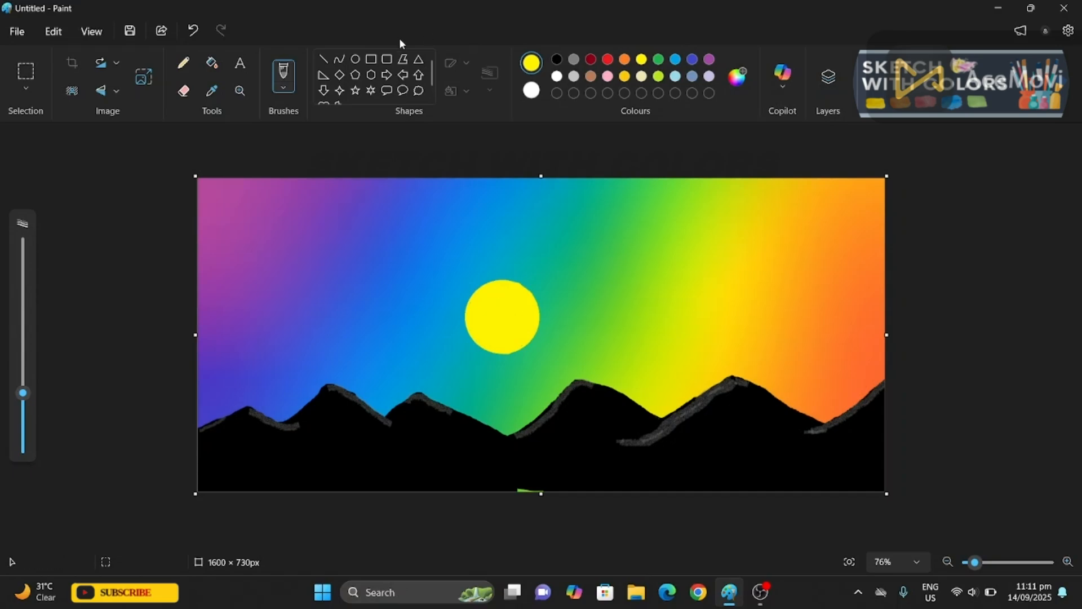
Step: Draw a yellow circle outline slightly larger than the sun and centre it over the sun to smooth its edge
click(355, 58)
mouse_move(482, 285)
mouse_down()
mouse_move(598, 292)
mouse_move(553, 203)
mouse_move(557, 216)
mouse_up()
drag(521, 231, 503, 295)
drag(503, 351, 506, 353)
click(569, 325)
Step: Set the drawing colour to black and increase the stroke size slightly
click(183, 62)
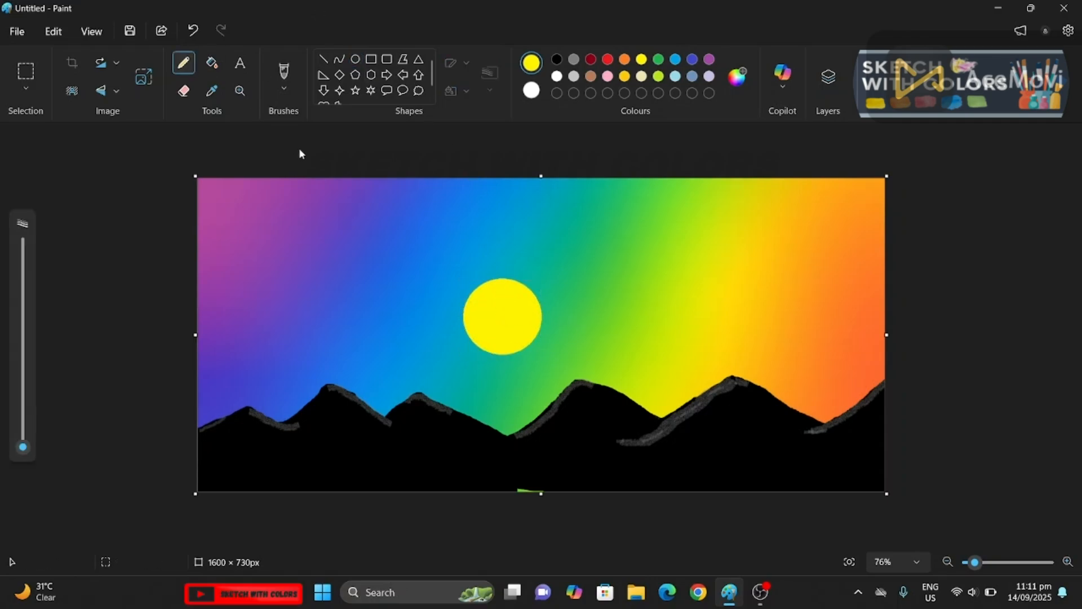
click(557, 59)
mouse_move(22, 447)
mouse_down()
mouse_move(22, 406)
mouse_move(22, 431)
mouse_up()
click(282, 86)
click(395, 308)
drag(356, 270, 389, 234)
key(ctrl+z)
drag(23, 430, 23, 447)
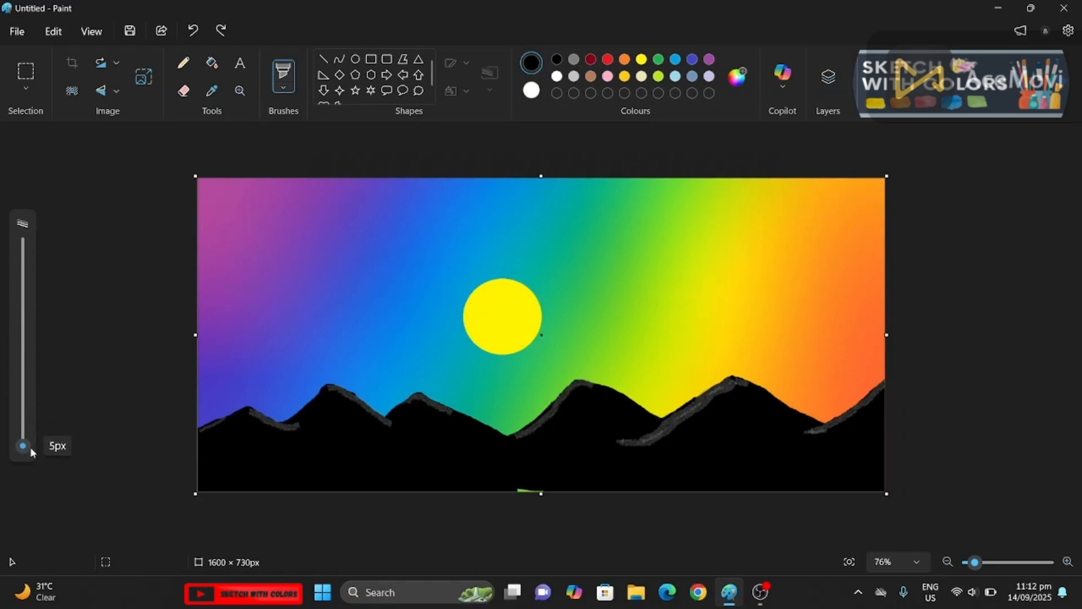
mouse_move(310, 293)
mouse_down()
mouse_move(330, 303)
mouse_move(340, 277)
mouse_up()
key(ctrl+z)
Step: Draw three small black birds in the blue sky left of the sun with a thin calligraphy brush
click(283, 86)
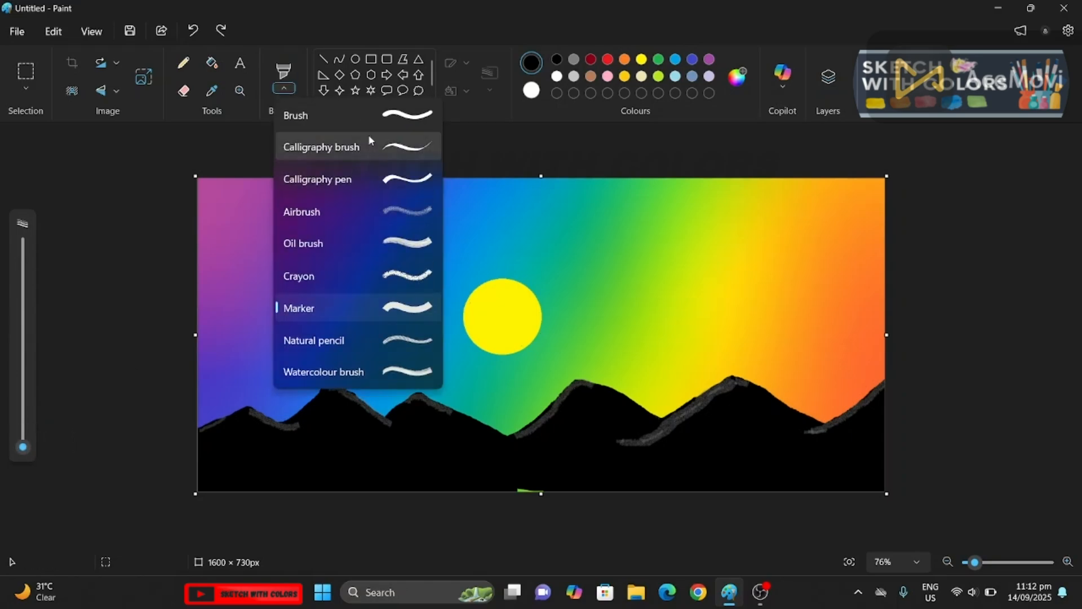
click(338, 144)
drag(23, 448, 28, 436)
drag(326, 295, 352, 285)
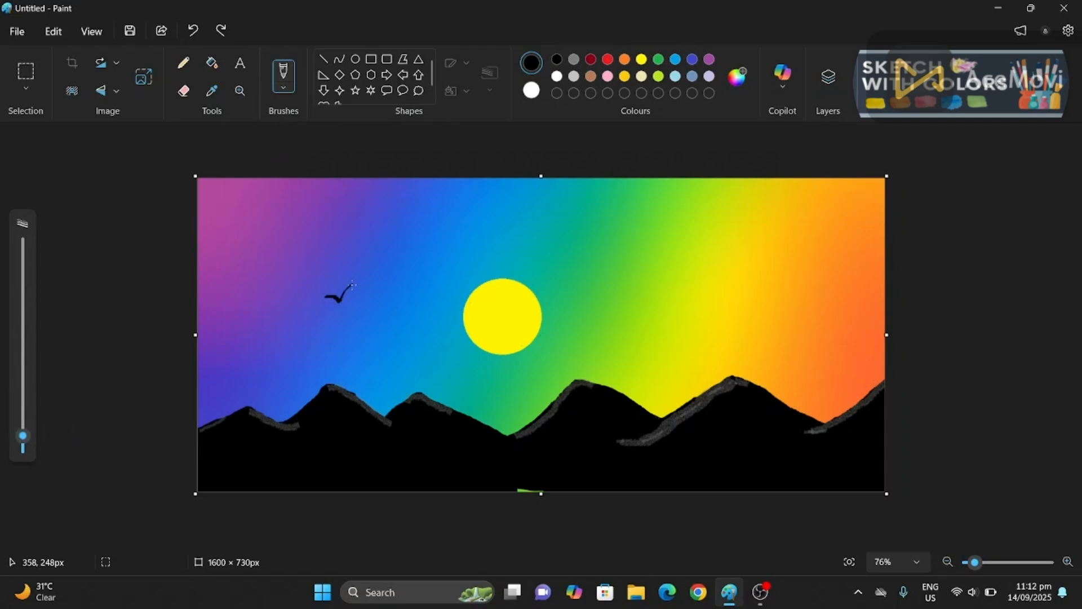
drag(22, 436, 34, 432)
key(ctrl+z)
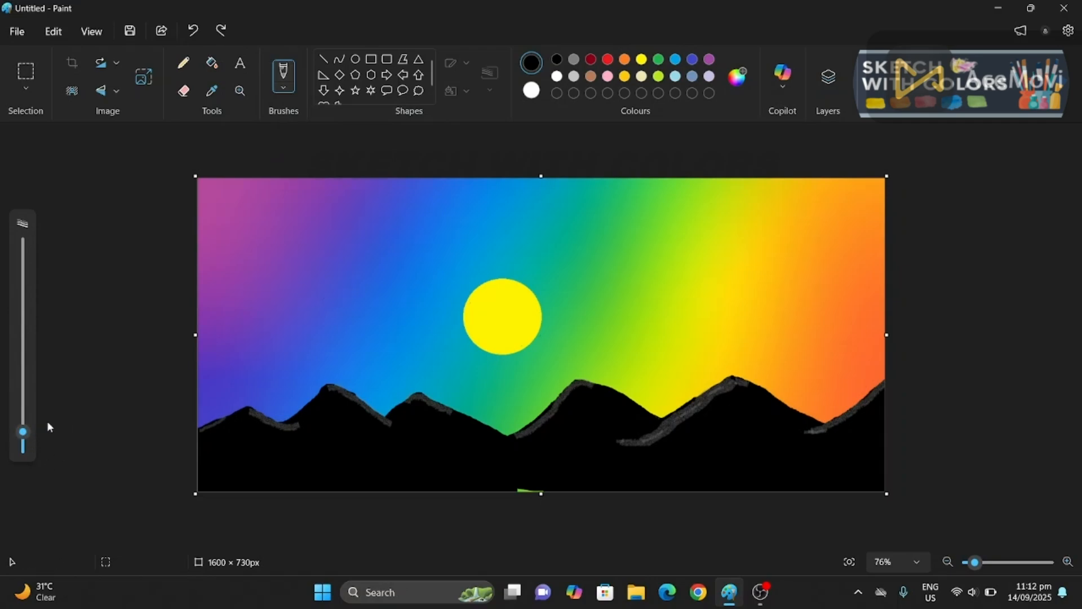
drag(357, 322, 371, 306)
drag(364, 260, 378, 245)
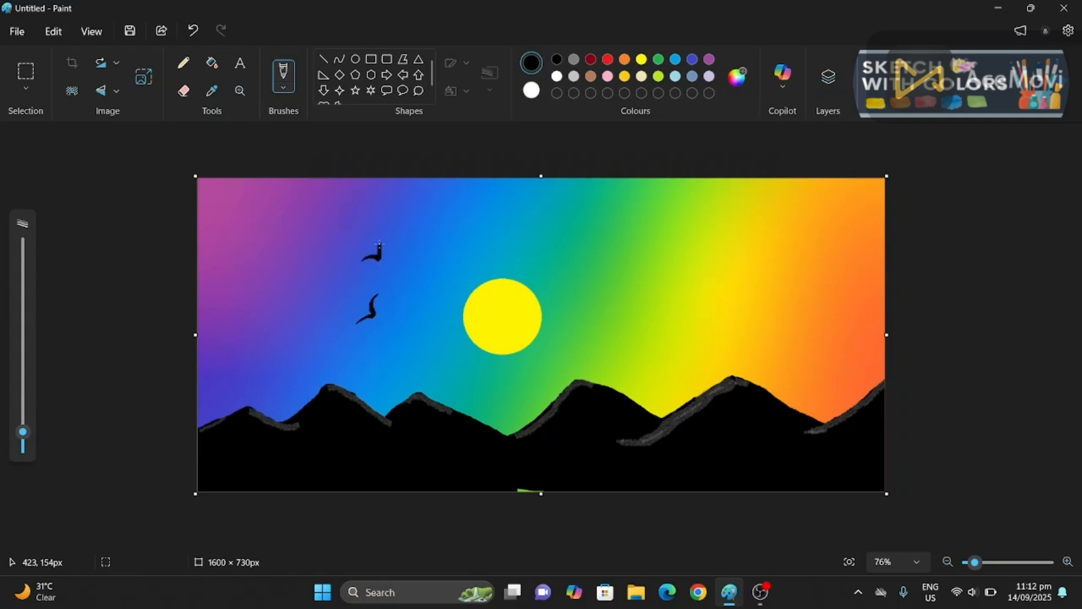
drag(390, 296, 411, 259)
key(ctrl+z)
Step: Draw three more small black birds in the green and yellow sky right of the sun
mouse_move(658, 280)
mouse_down()
mouse_move(682, 276)
mouse_move(702, 220)
mouse_up()
drag(738, 280, 742, 258)
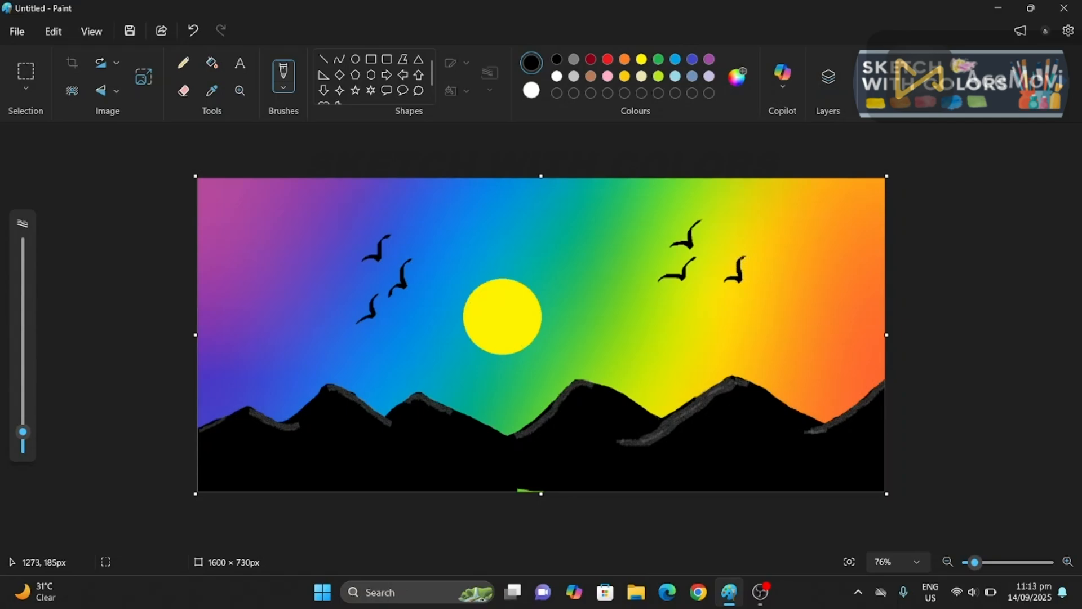
scroll(711, 321, down, 2)
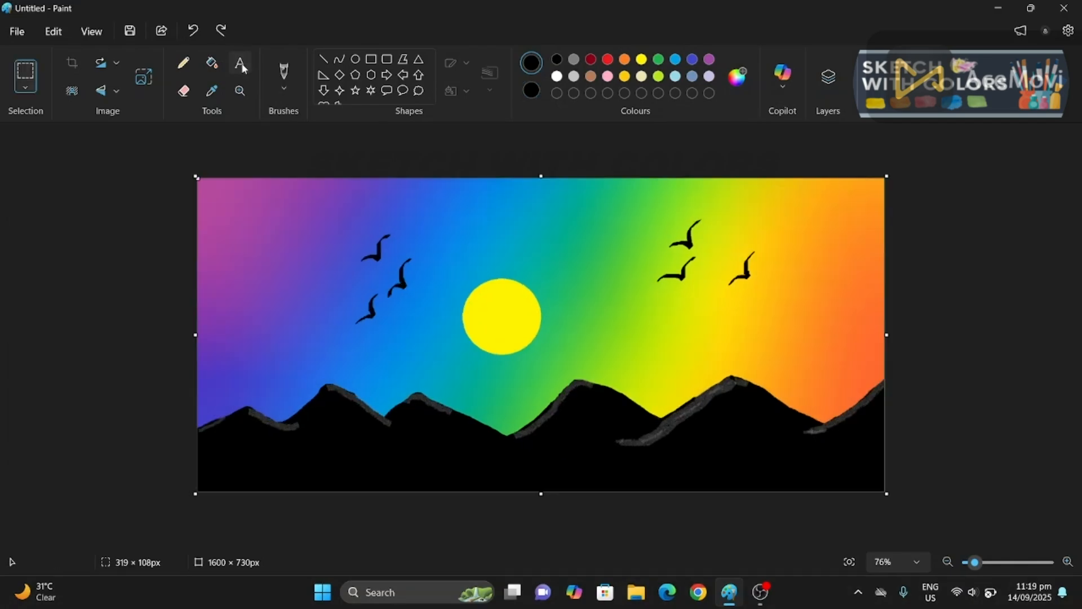
Step: Add the two-line text "SKETCH / WITH COLORS" in bold Algerian, size 36, in the upper-left sky
click(367, 140)
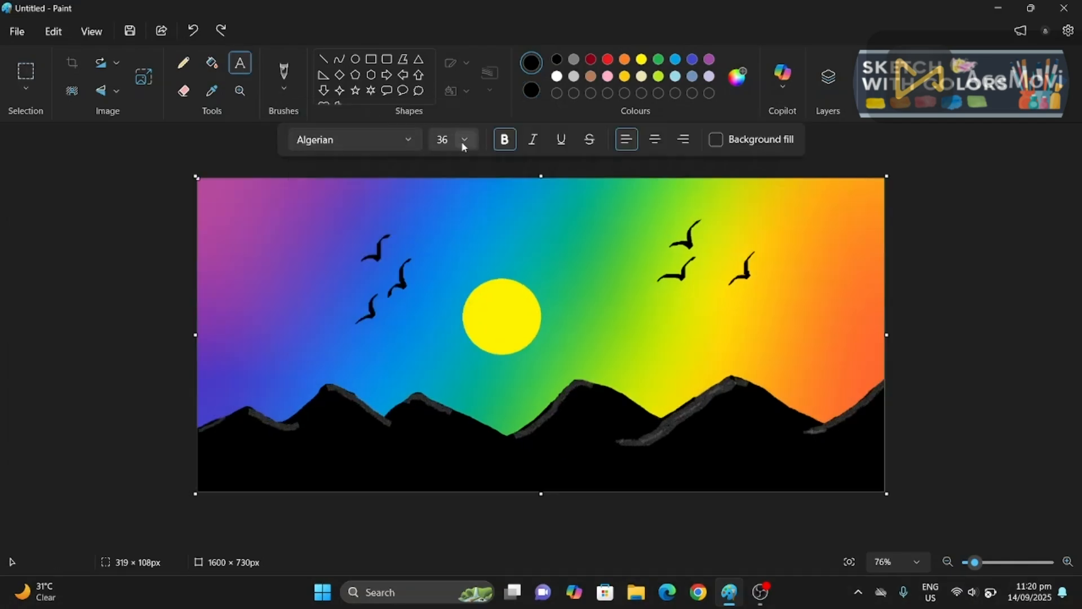
drag(220, 199, 460, 277)
text(SKETCH)
key(Return)
text(WITH COLORS)
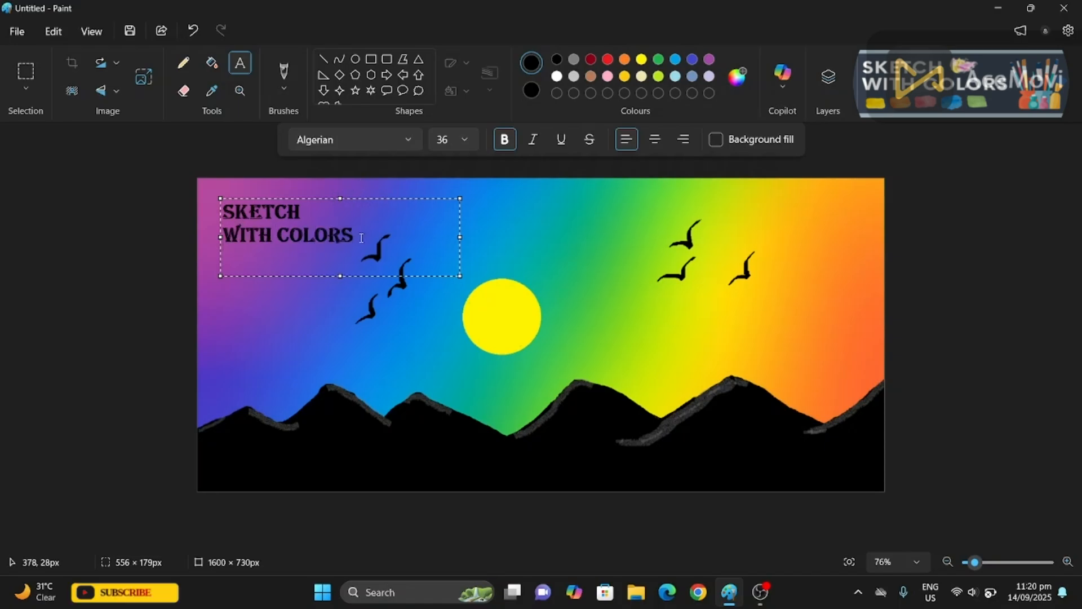
Step: Reduce the text box to about 403 × 167 px, colour the text white and place it on the canvas
drag(460, 237, 228, 213)
key(ctrl+shift+Left)
click(557, 76)
click(369, 226)
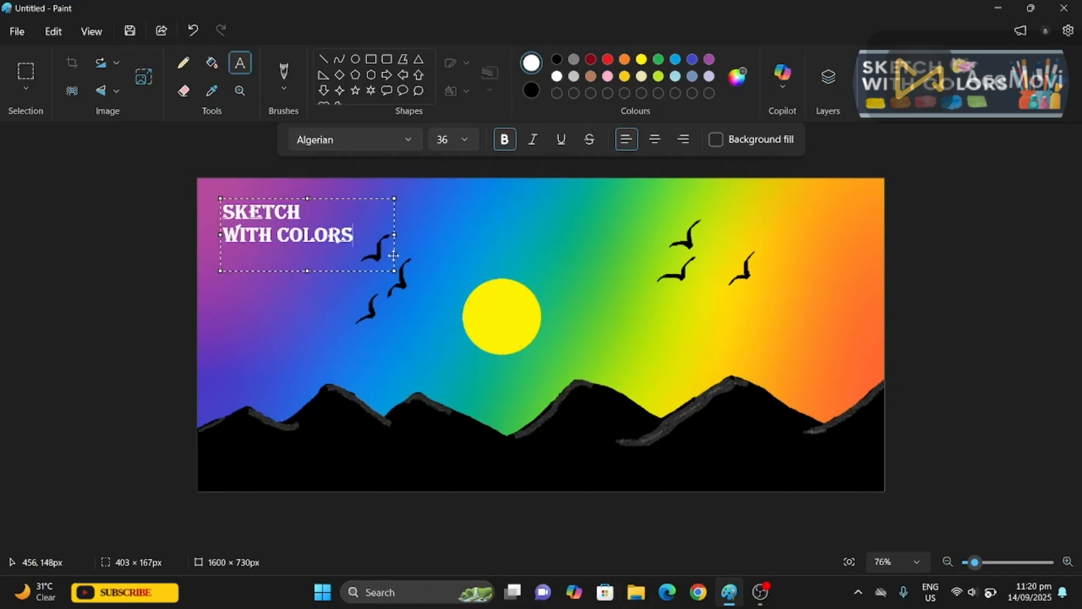
click(411, 236)
Step: Try to reselect the placed "SKETCH WITH COLORS" text for editing, and undo the text placement
click(318, 229)
click(296, 220)
click(301, 220)
double_click(272, 209)
double_click(260, 214)
double_click(233, 216)
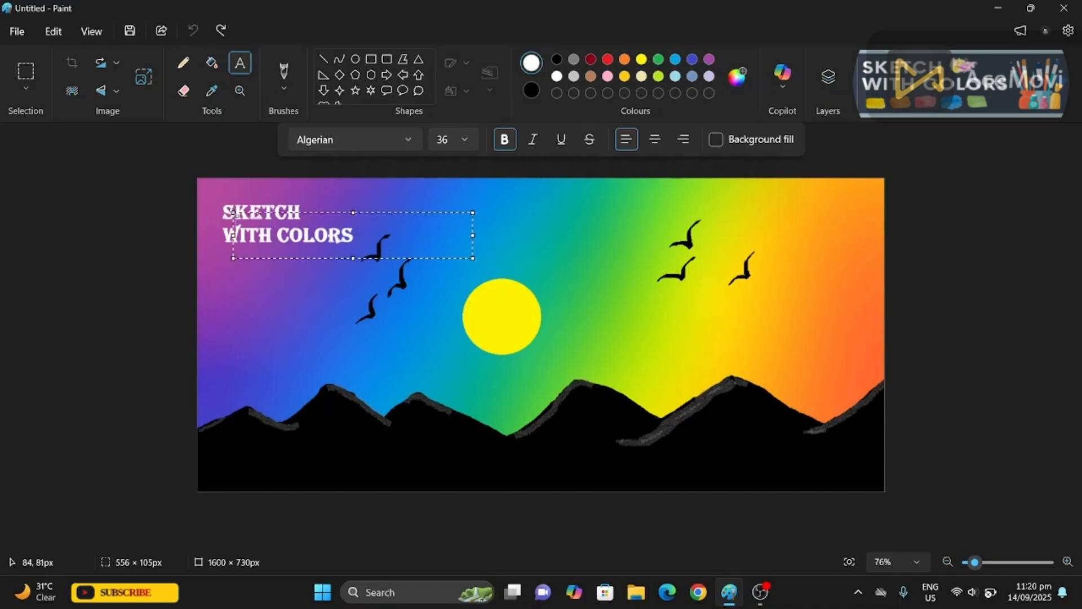
click(341, 192)
key(ctrl+z)
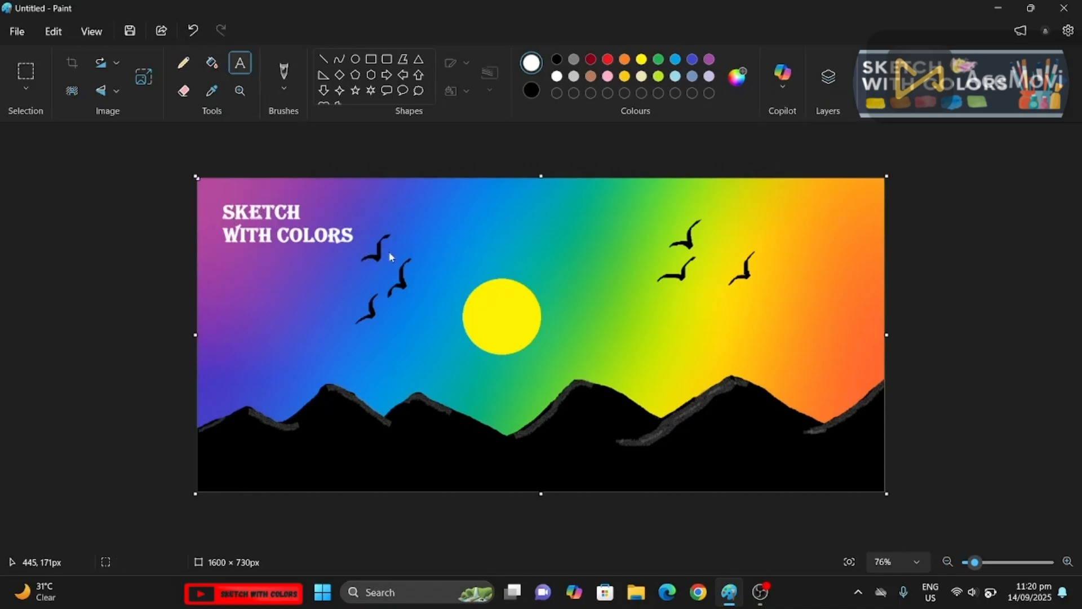
click(288, 218)
click(335, 192)
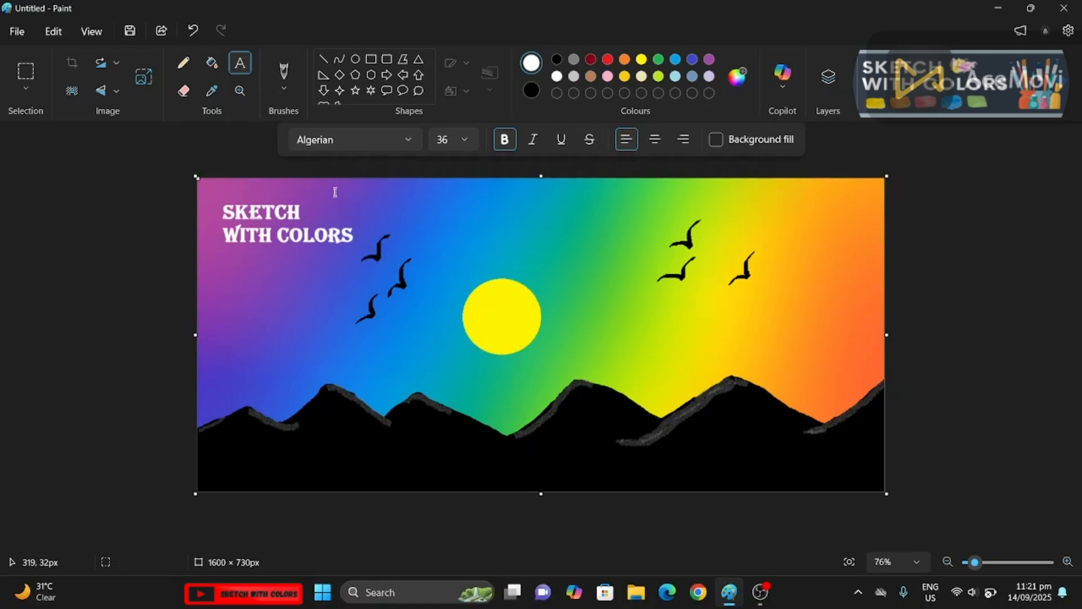
key(ctrl+z)
key(ctrl+z)
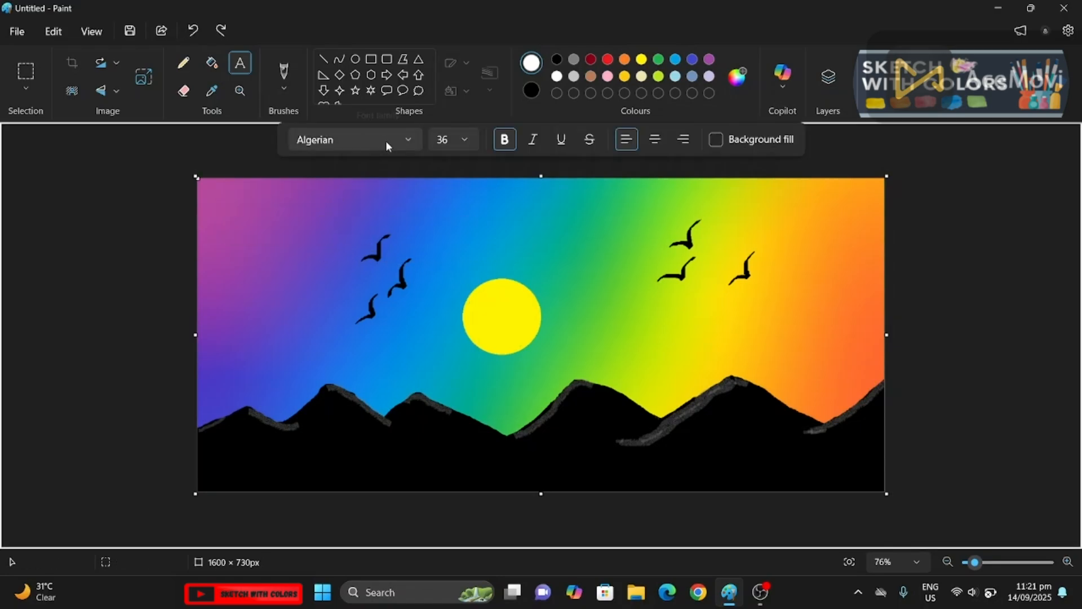
Step: Add the white two-line text "SKETCH / WITH COLORS" in bold Algerian, size 36, in the upper-left sky
drag(208, 193, 448, 252)
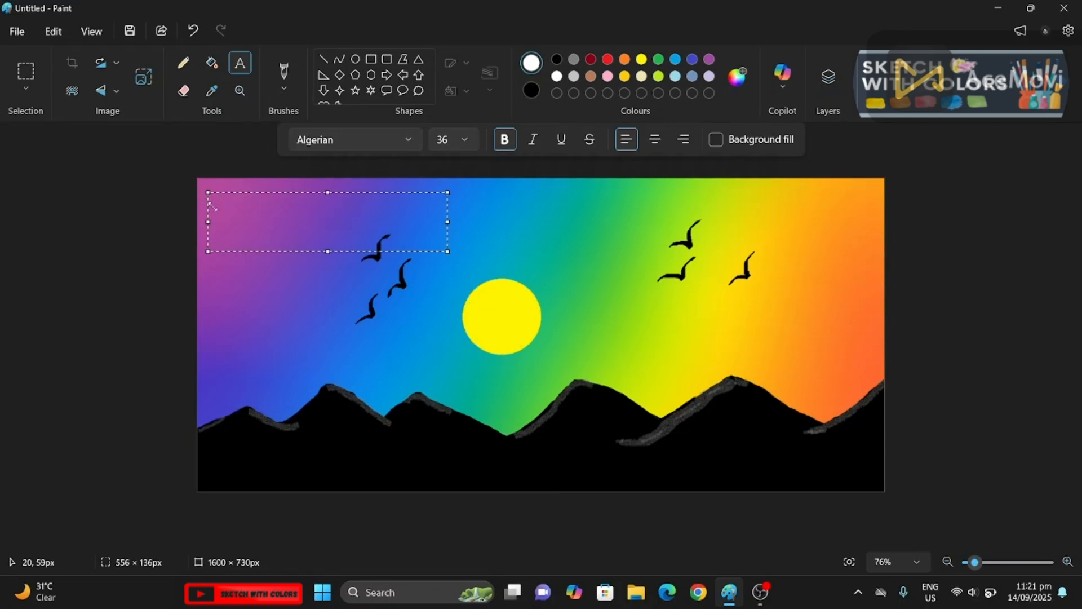
text(SKETCH WITH)
key(BackSpace)
key(BackSpace)
key(BackSpace)
key(BackSpace)
key(BackSpace)
key(Return)
text(WITH COLORS)
Step: Move the text box into the canvas's upper-left corner and shrink it to about 338 × 116 px
mouse_move(305, 194)
mouse_down()
mouse_move(341, 209)
mouse_move(290, 182)
mouse_up()
drag(323, 241, 323, 233)
drag(441, 209, 341, 234)
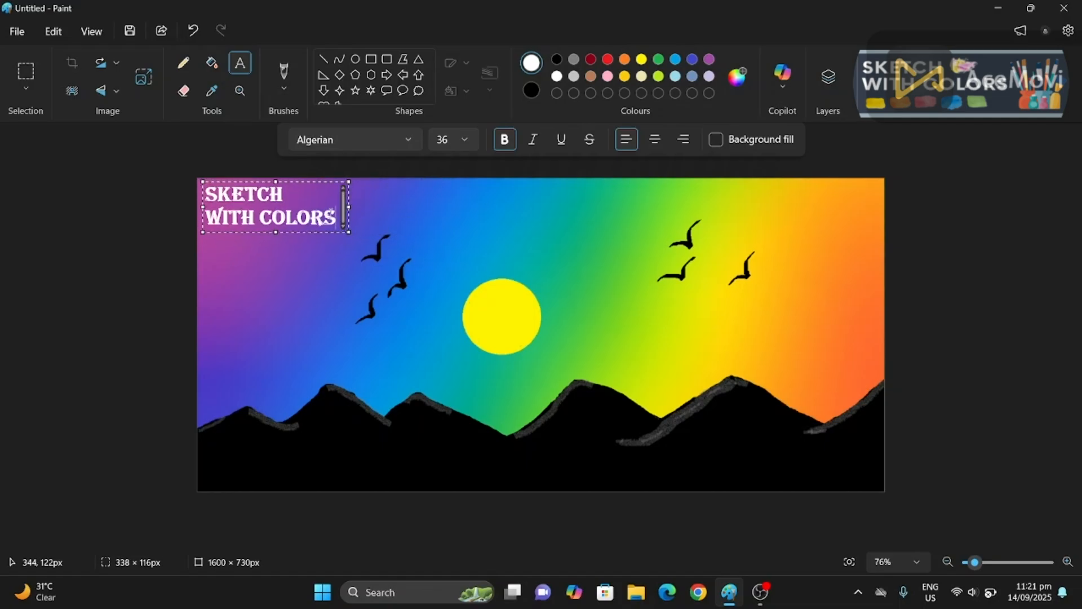
Step: Set the text to size 28 in a box of about 464 × 208 px and place it slightly inward from the canvas corner
key(ctrl+a)
click(465, 139)
click(456, 380)
drag(349, 232, 403, 279)
click(337, 223)
drag(303, 182, 280, 191)
click(914, 305)
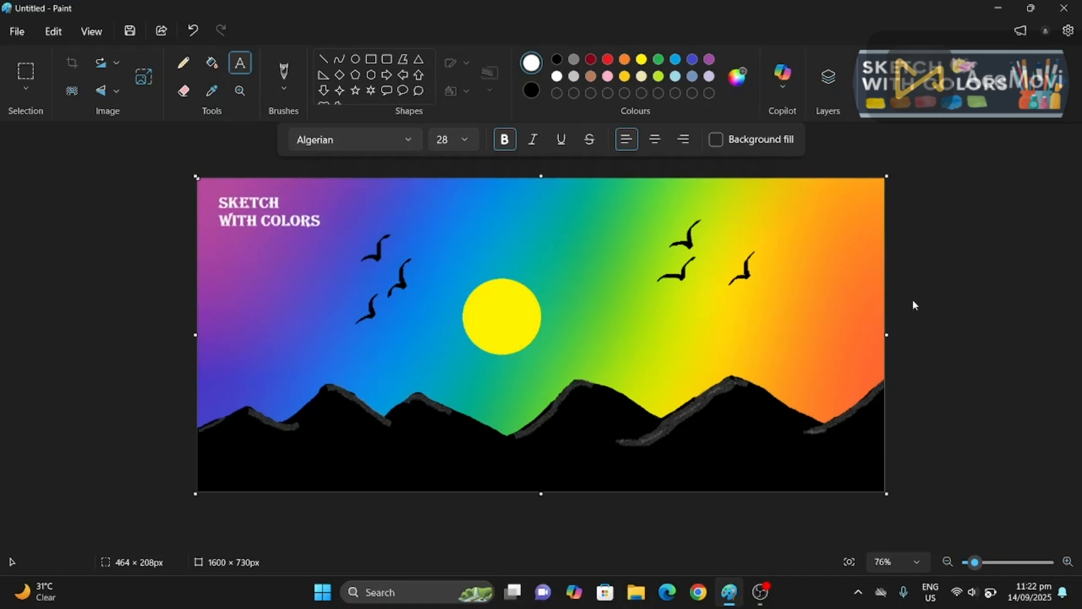